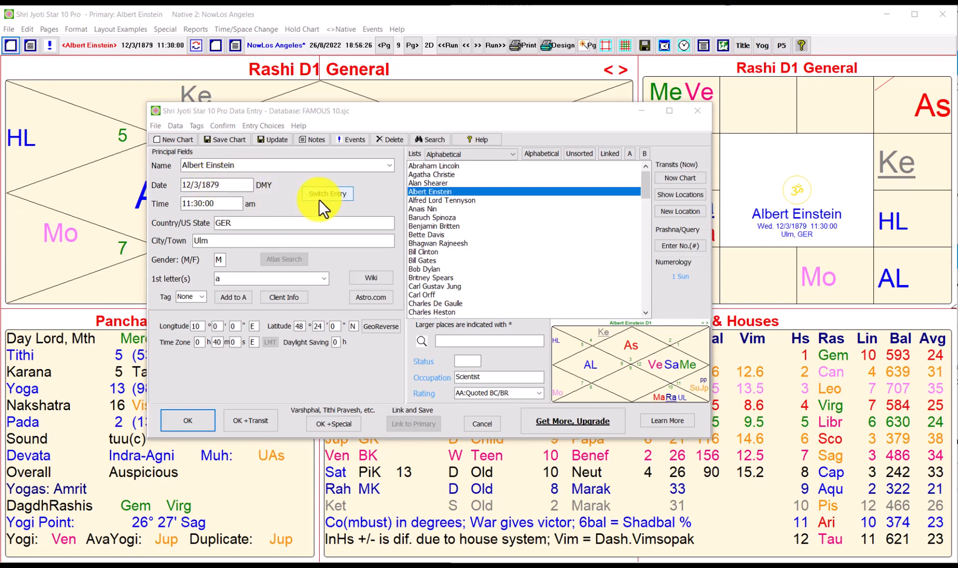
Review the notes in Albert Einstein's data entry, close and save them, and confirm the chart data
click(316, 139)
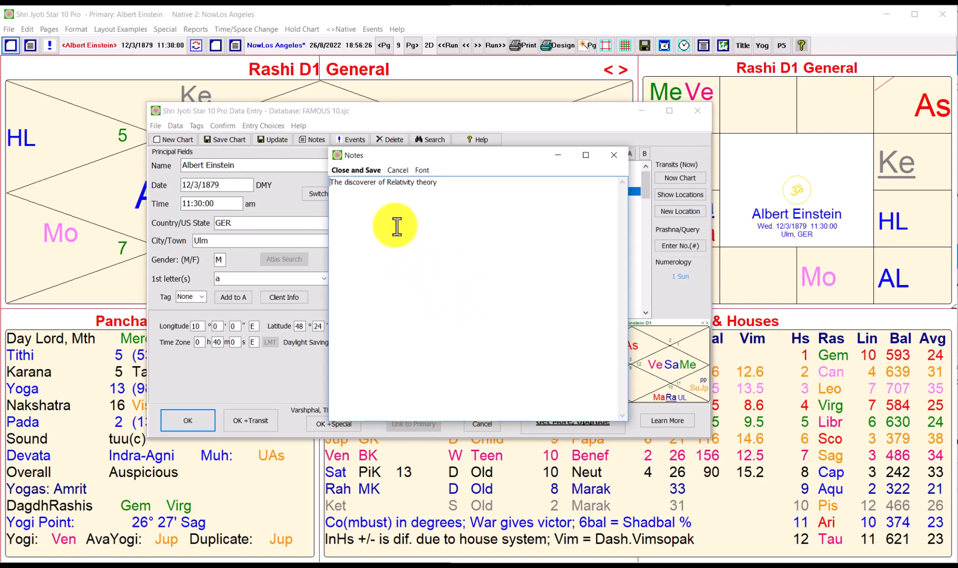
click(358, 171)
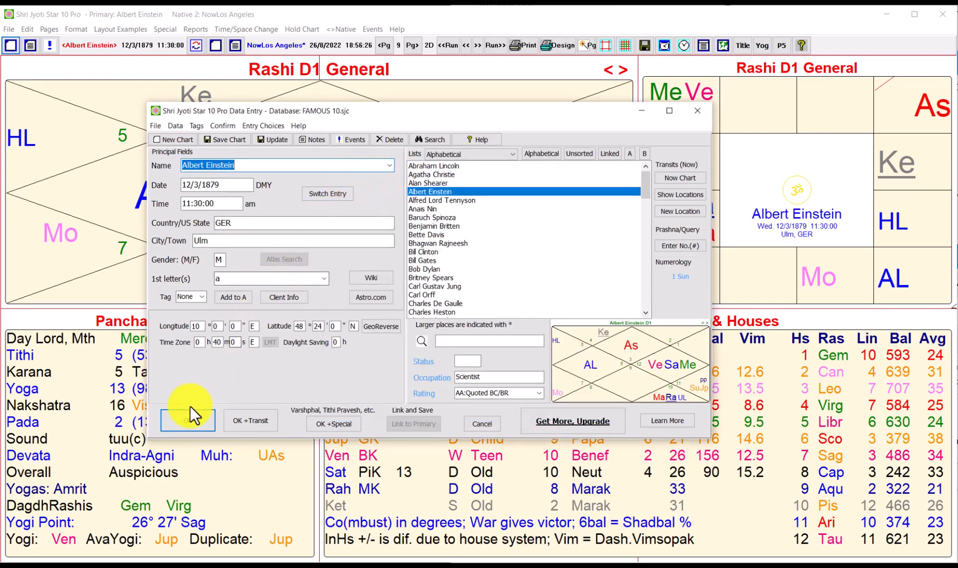
click(188, 420)
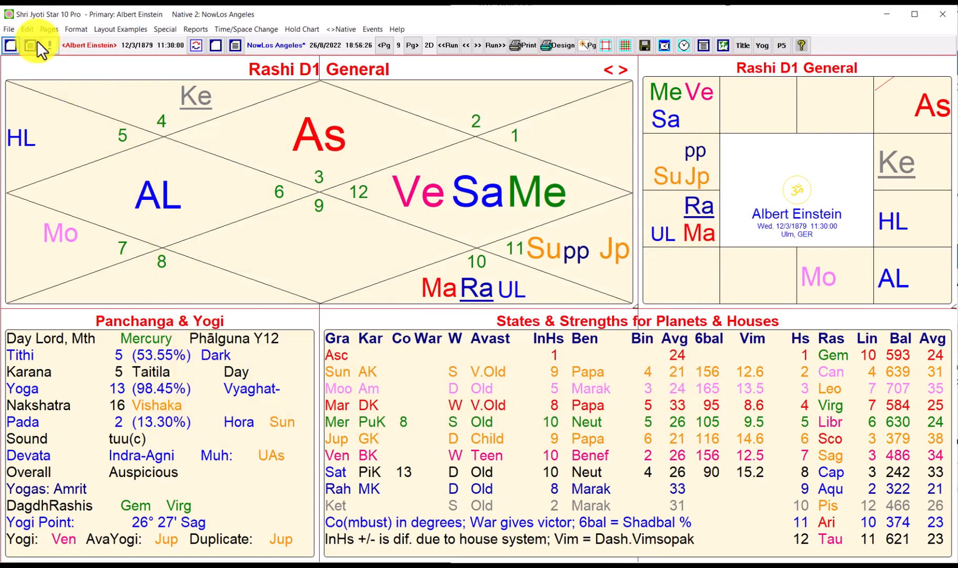
Open the primary native's notes directly from the main chart page, move their window aside, then close and save them
click(28, 28)
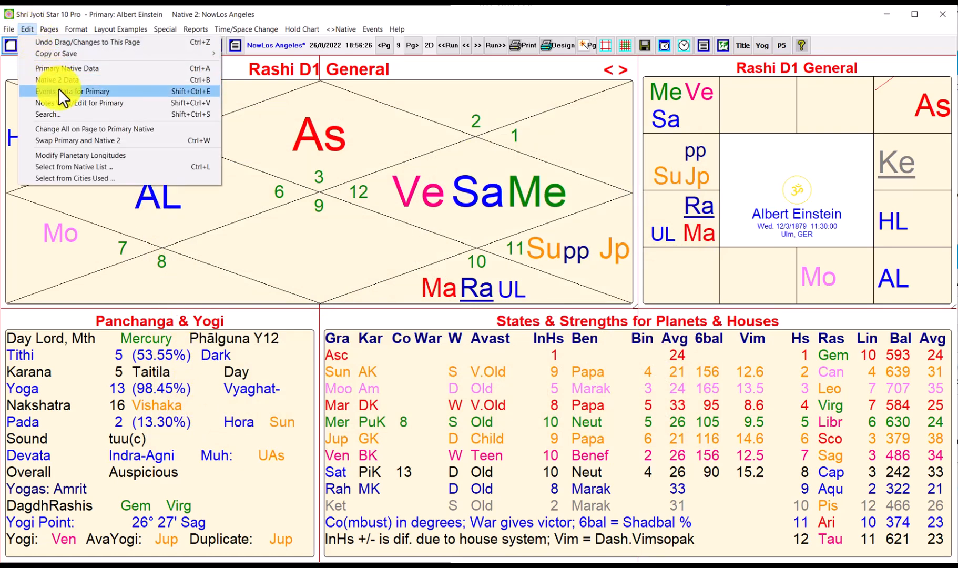
click(100, 102)
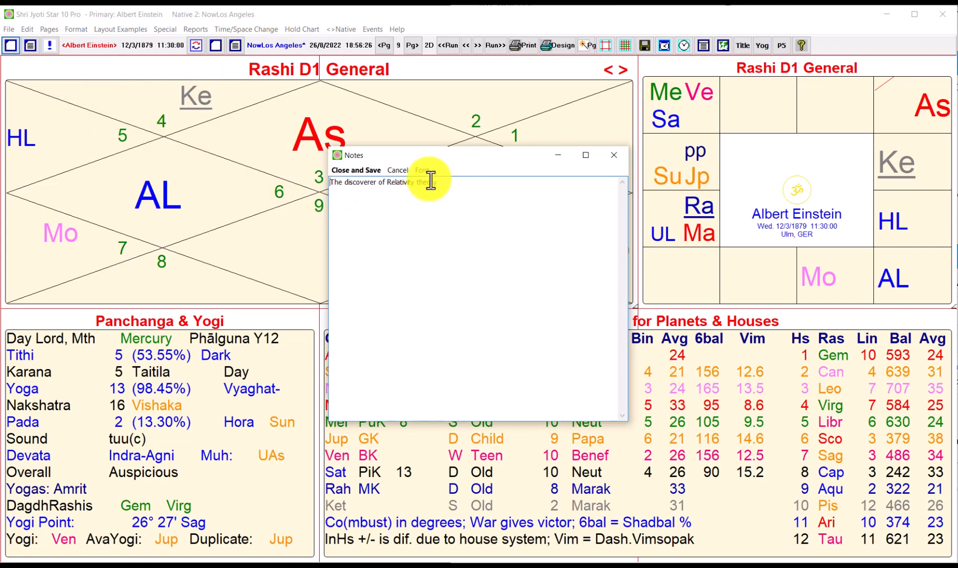
drag(443, 156, 699, 223)
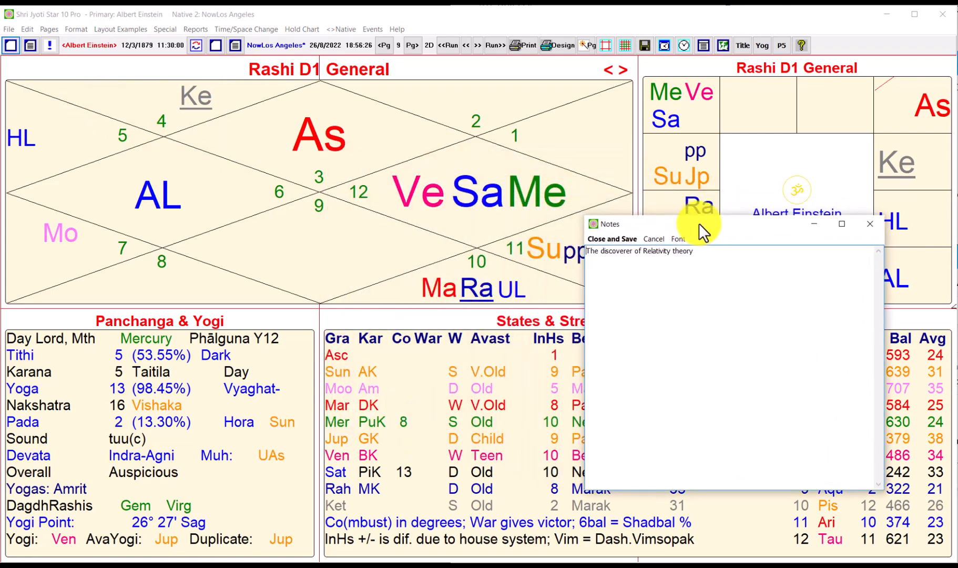
drag(699, 223, 695, 225)
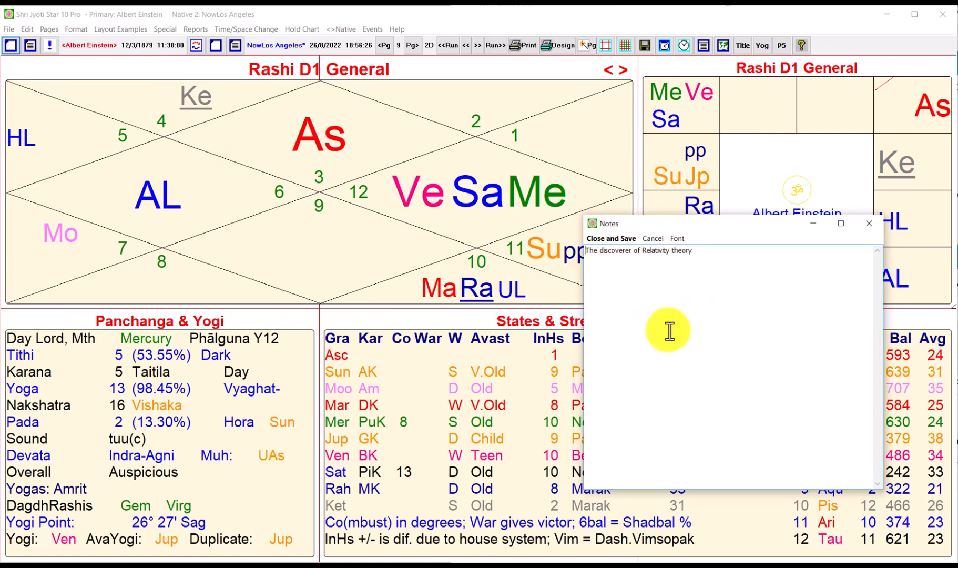
click(626, 239)
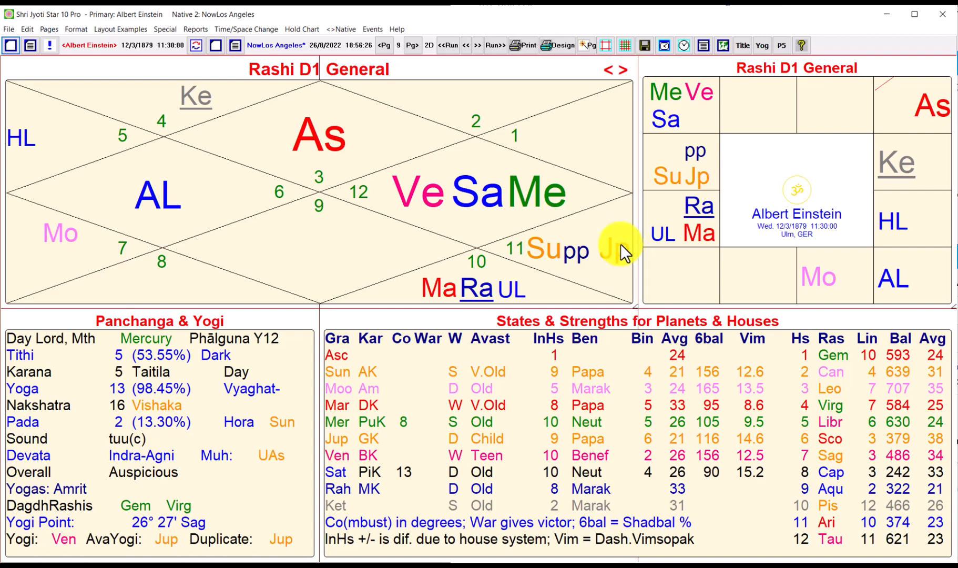
Add a "Nobel Prize" event dated 9/11/1922 at 12:00 to Albert Einstein's chart data and confirm the entry
click(142, 44)
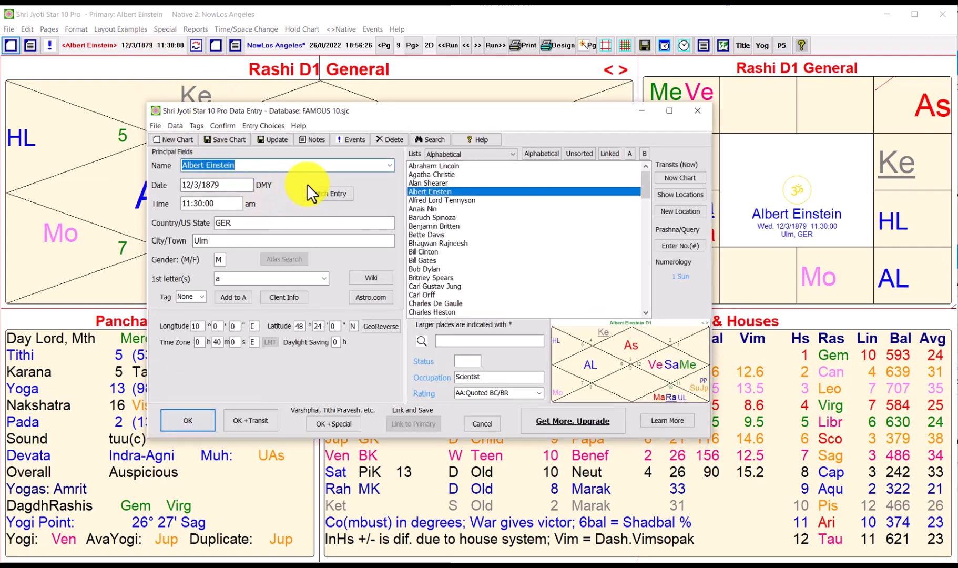
click(352, 138)
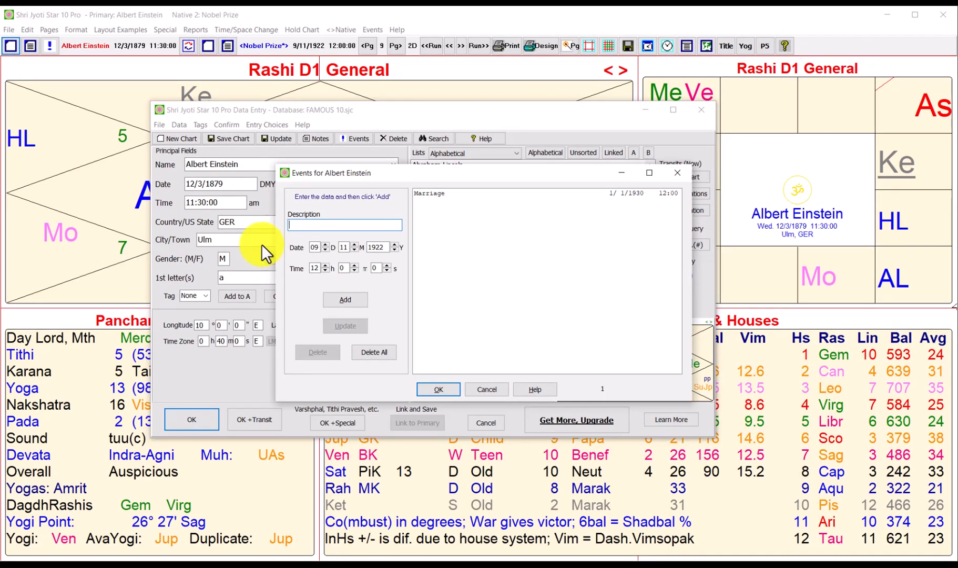
text(Nobel Prize)
key(Tab)
key(Tab)
key(Tab)
text(1922)
key(Tab)
click(346, 301)
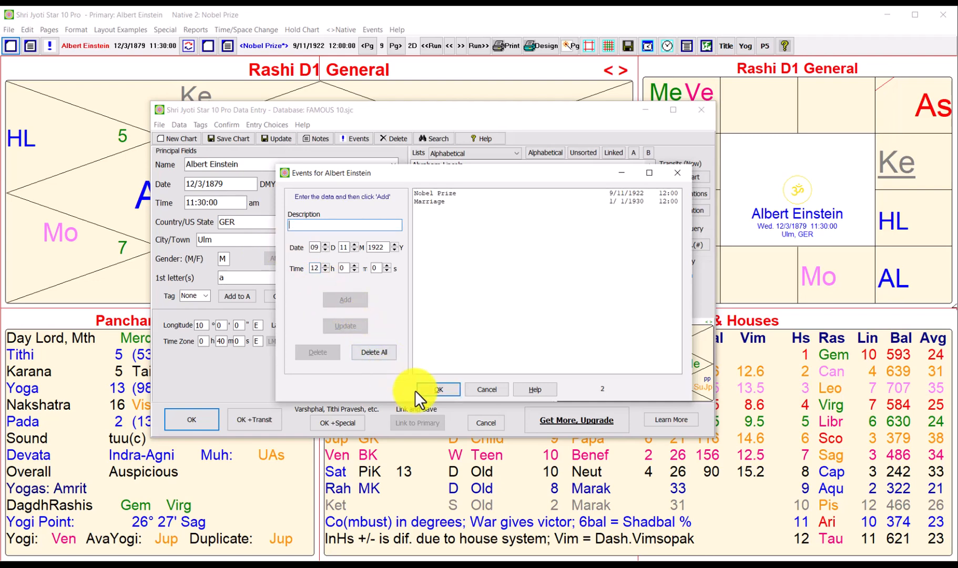
click(429, 394)
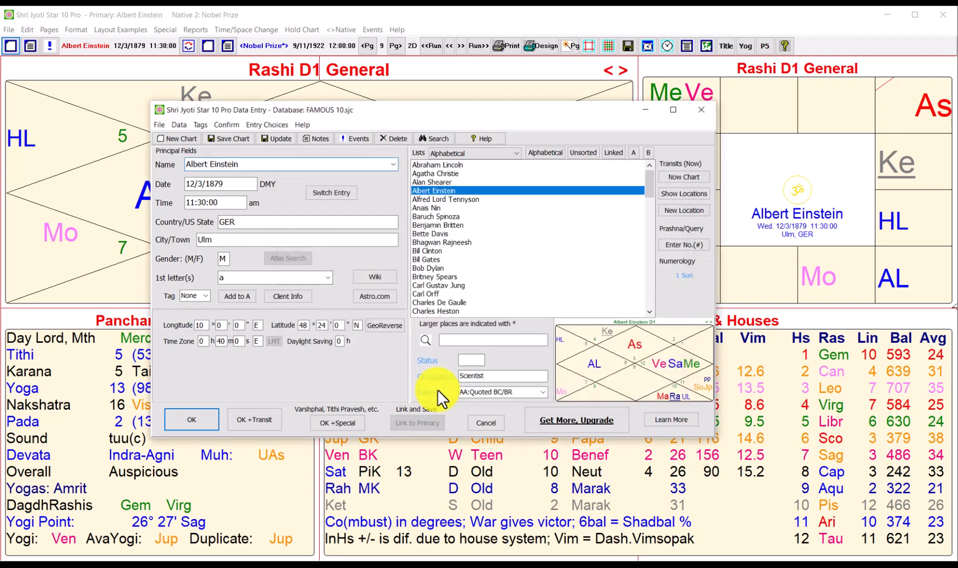
click(191, 417)
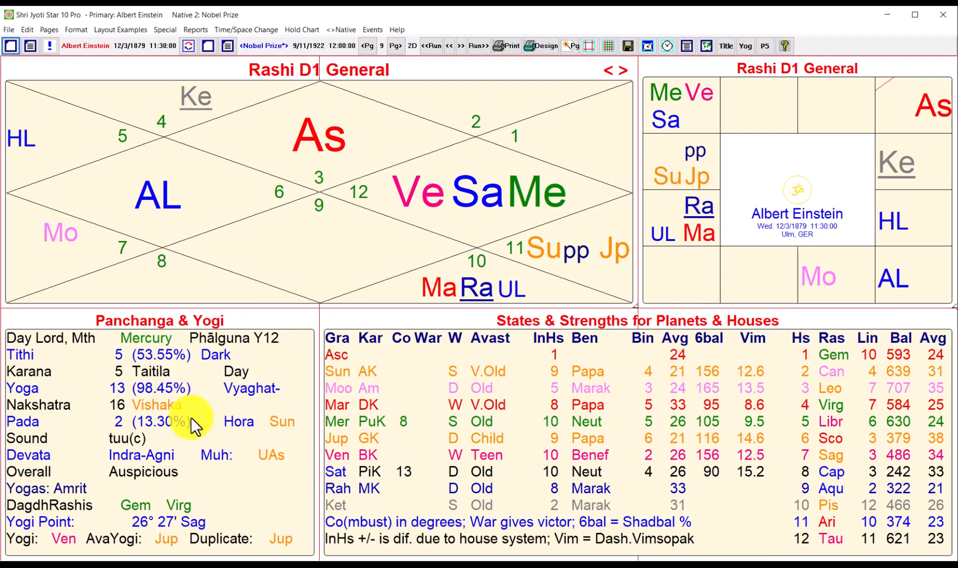
View the primary native's list of all events and the event editor, closing both without changes
click(372, 30)
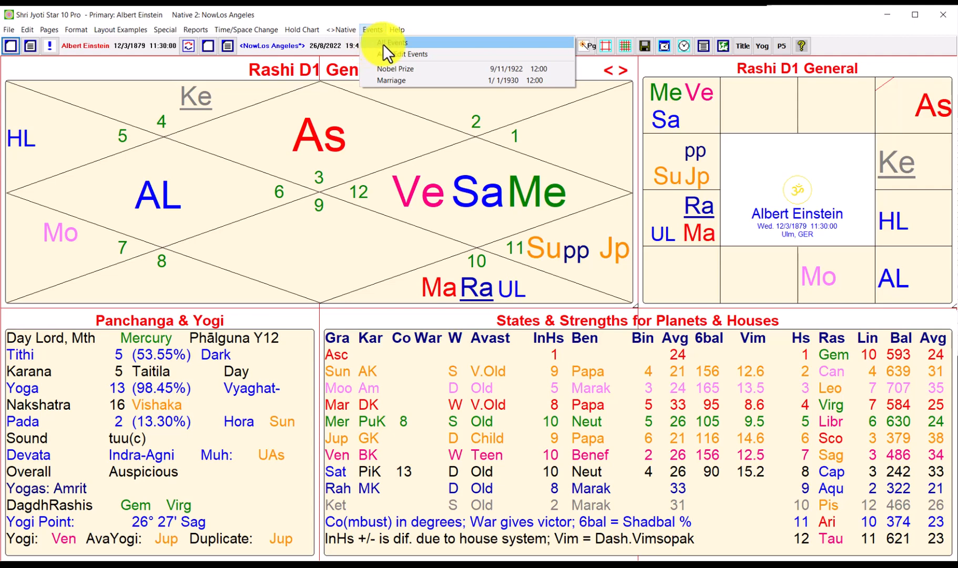
click(382, 43)
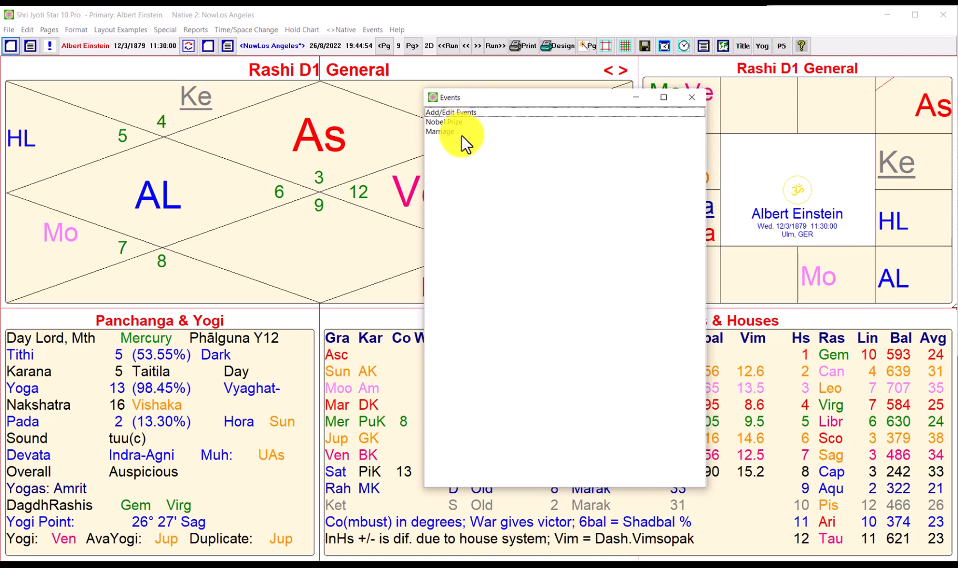
click(694, 97)
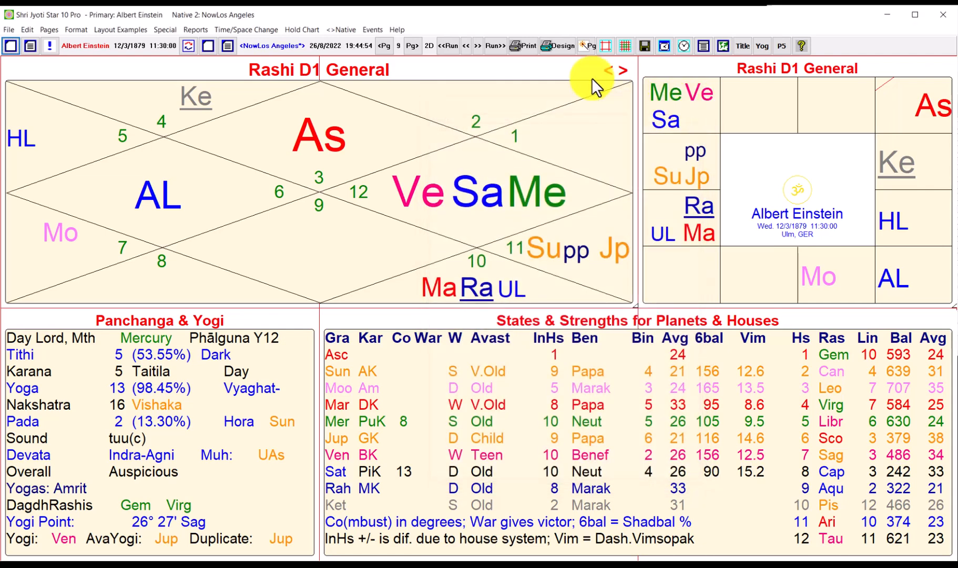
click(367, 29)
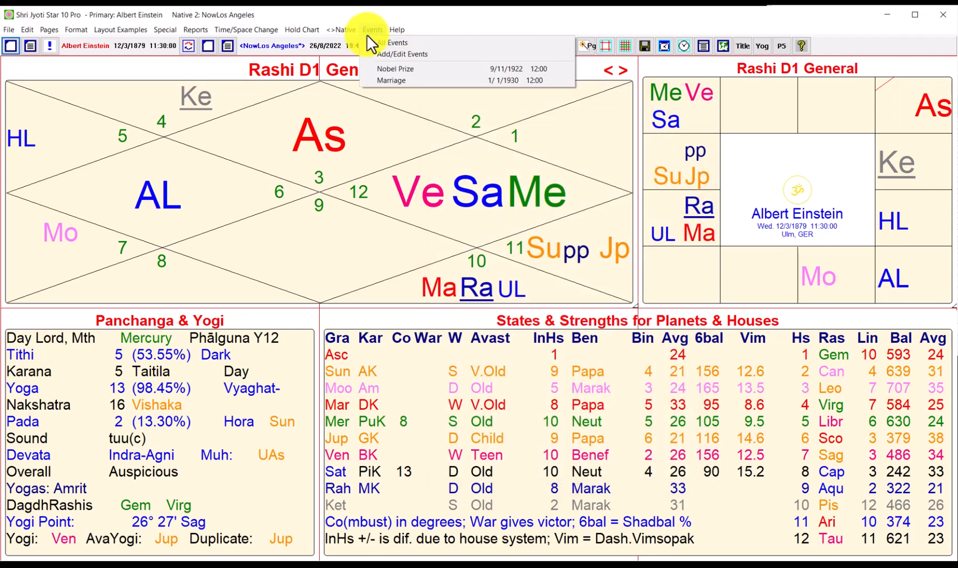
click(371, 53)
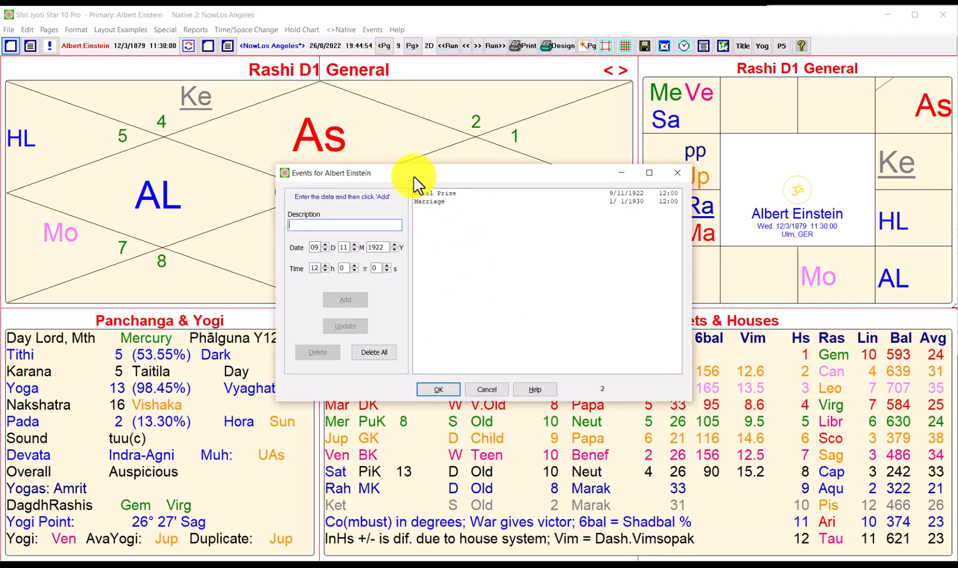
click(478, 390)
Load the saved Nobel Prize event as Native 2
click(369, 30)
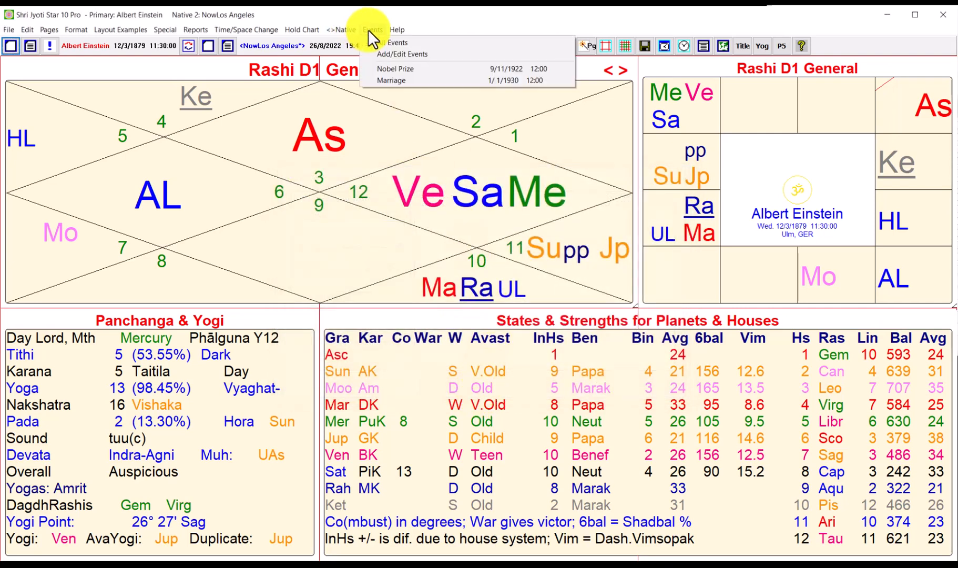
click(396, 71)
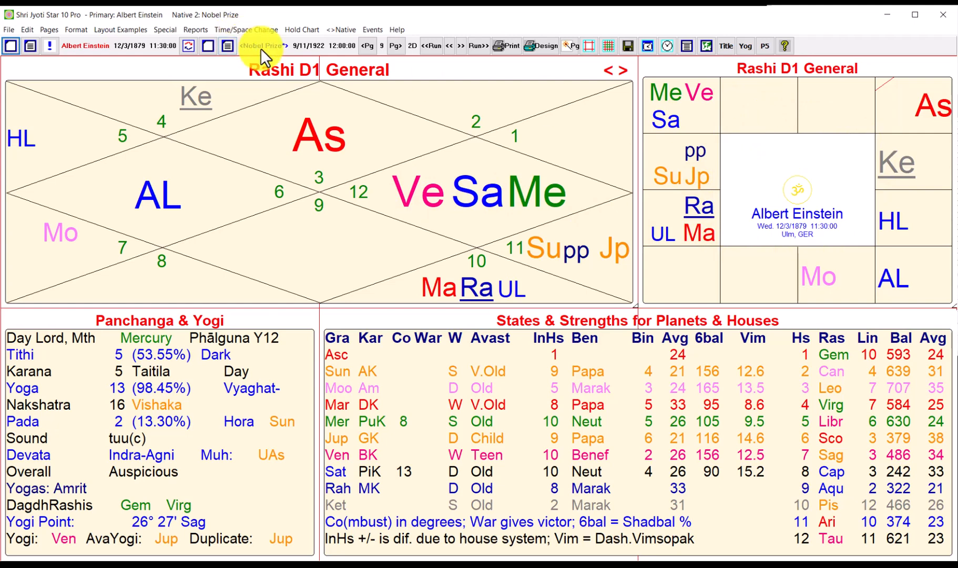
Set the smaller Rashi D1 chart to display the native NowLos Angeles
click(778, 152)
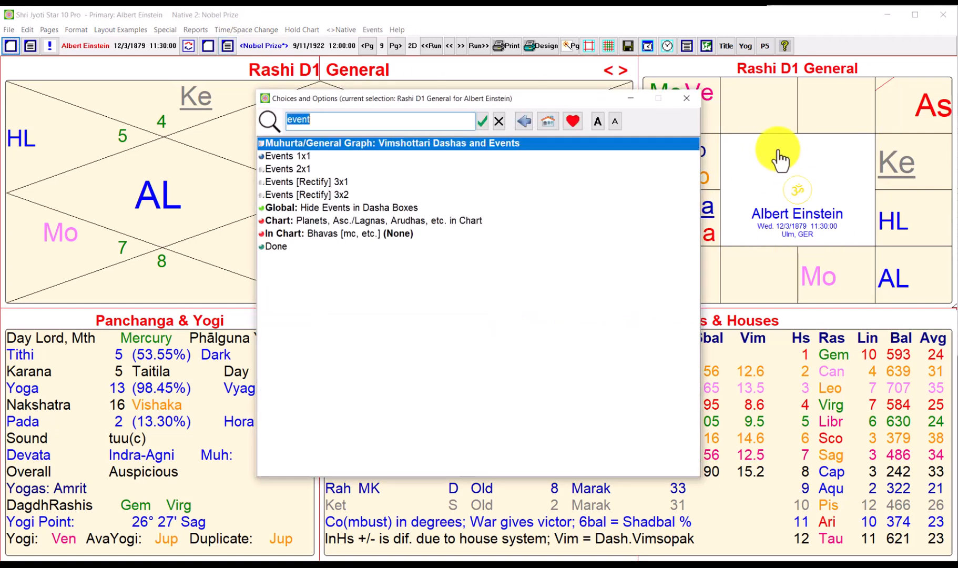
click(500, 121)
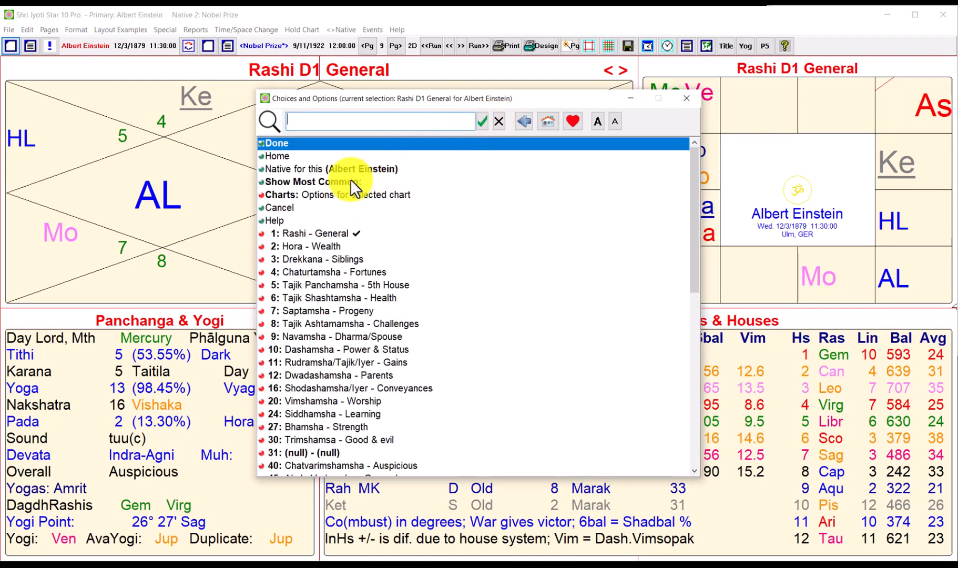
click(306, 167)
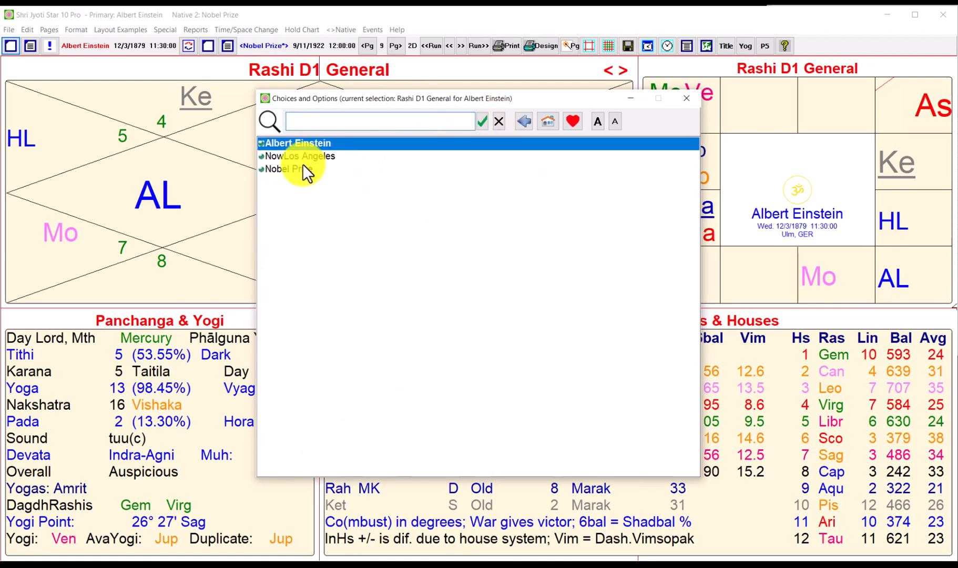
click(302, 156)
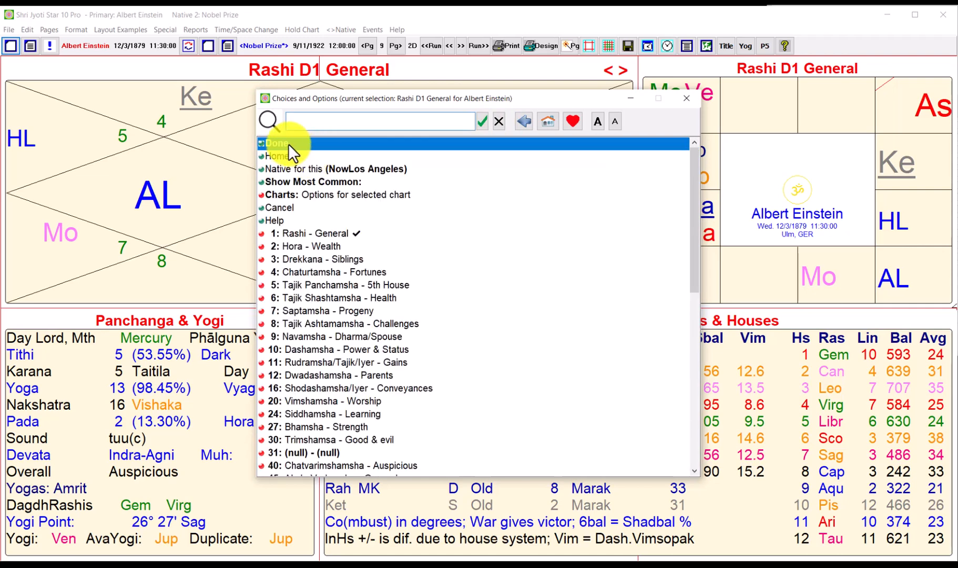
click(288, 143)
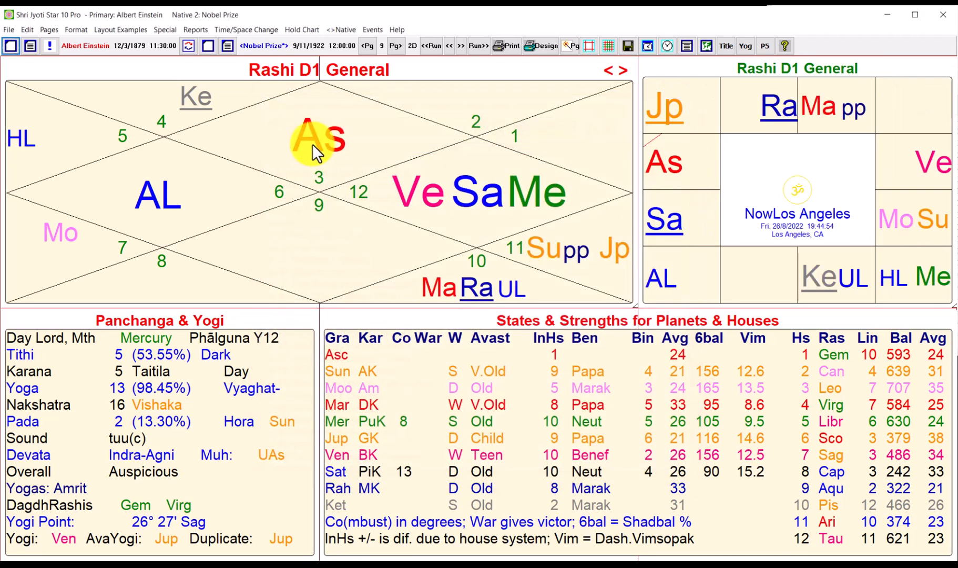
Set the smaller Rashi D1 chart to display the Nobel Prize event
click(695, 151)
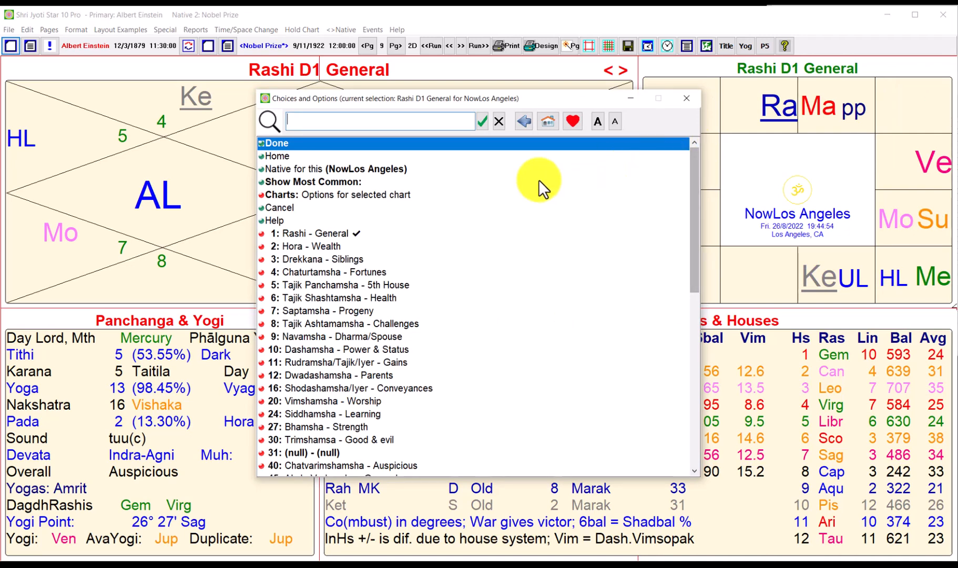
click(354, 166)
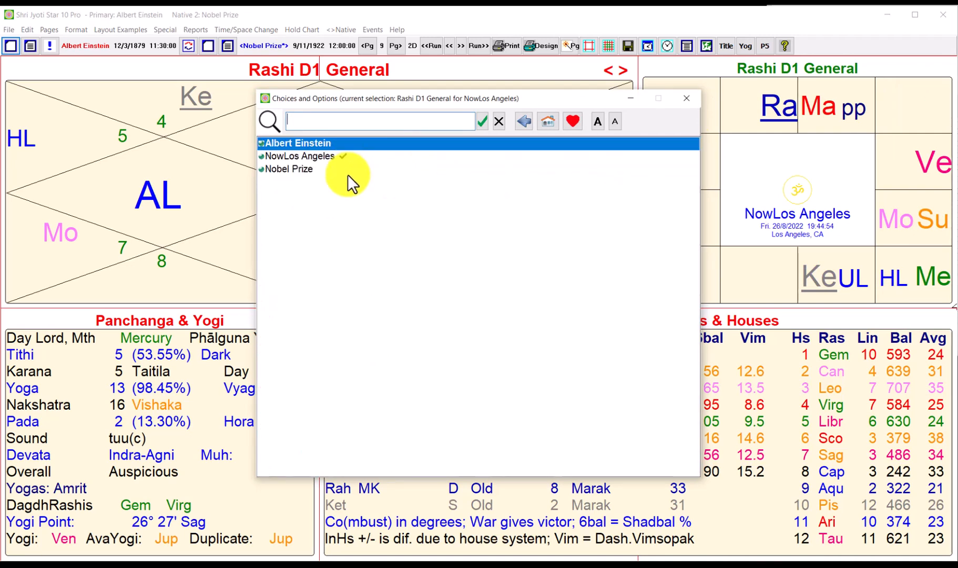
click(304, 169)
click(277, 143)
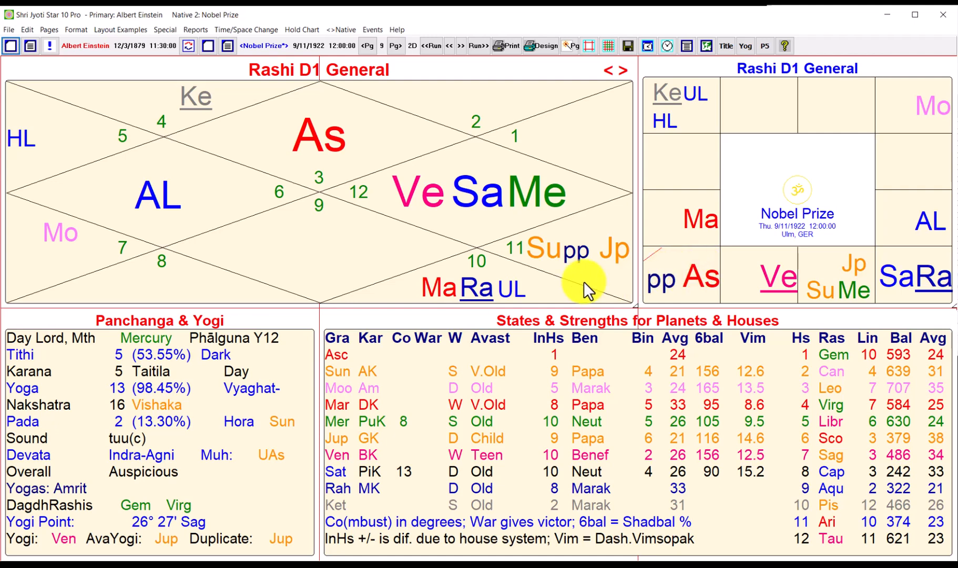
Replace the Panchanga & Yogi table with the Events 1x1 table and toggle its Desc setting away and back
click(286, 402)
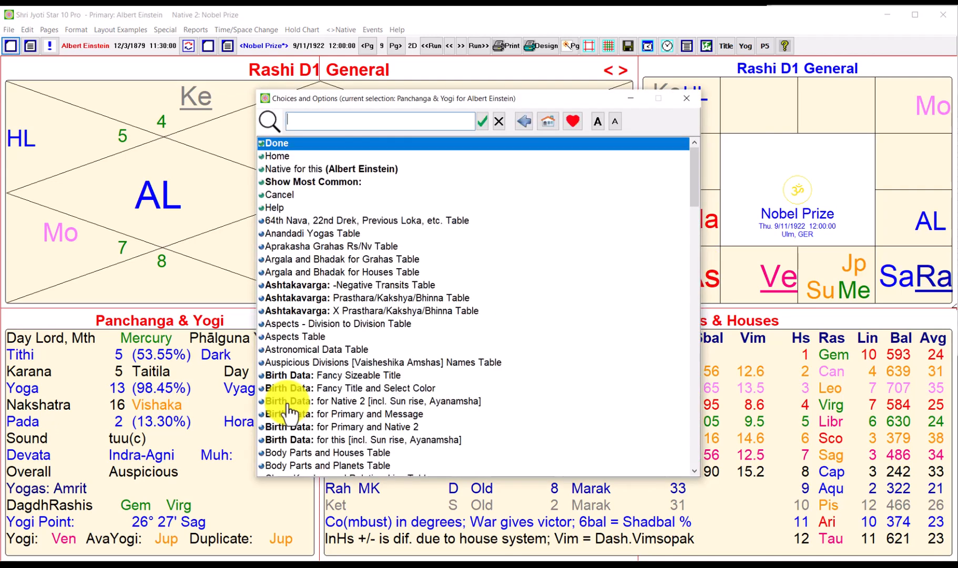
text(event)
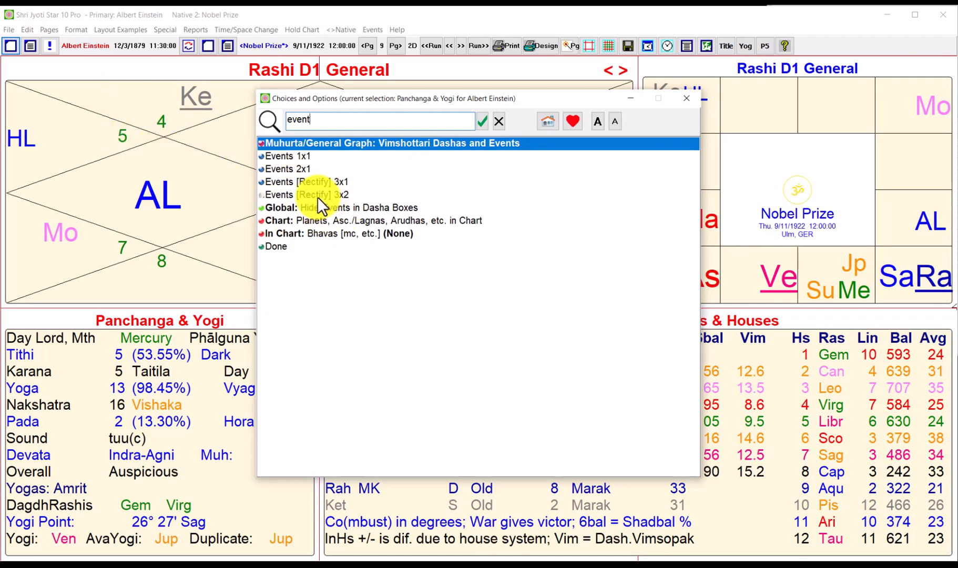
double_click(280, 157)
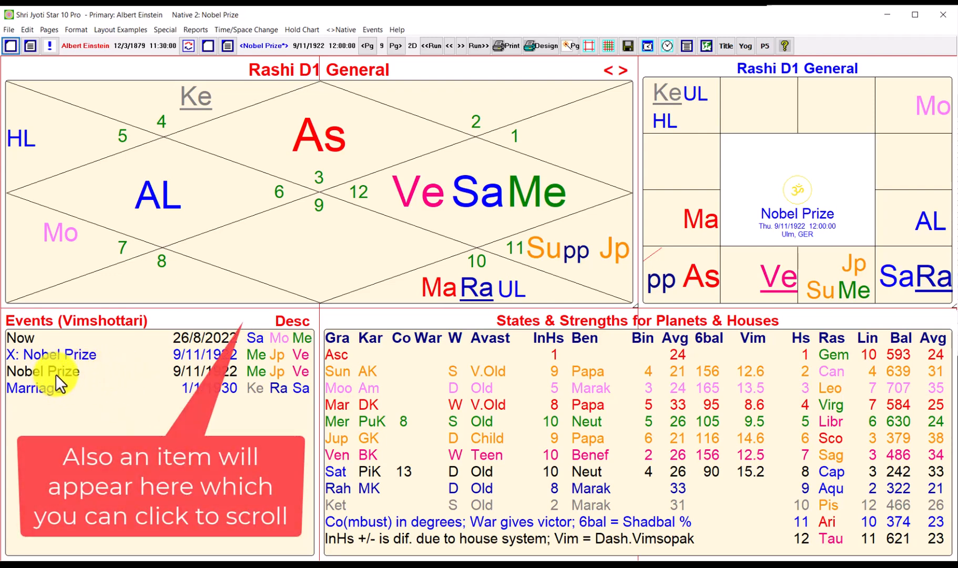
click(302, 319)
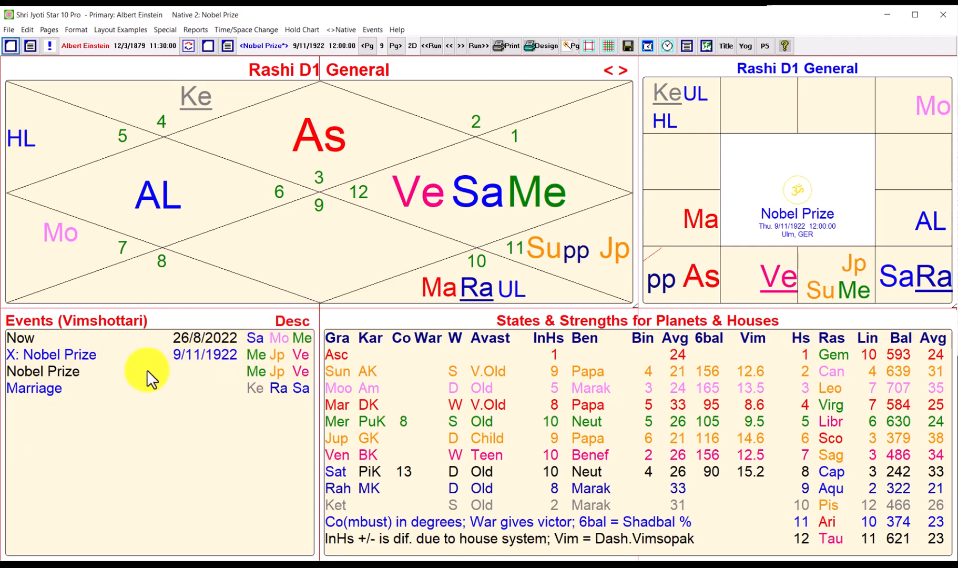
click(293, 320)
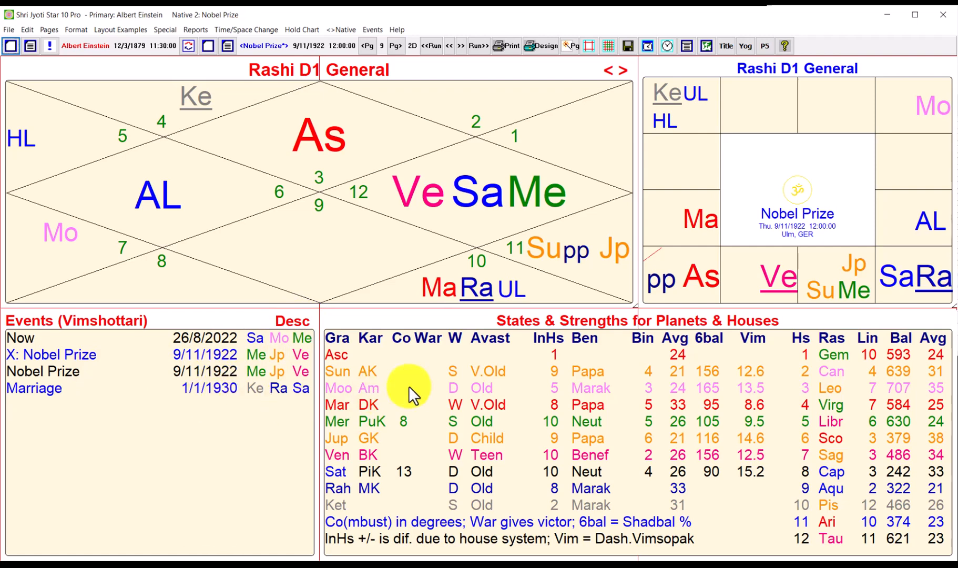
Replace the States & Strengths for Planets & Houses table with the Vimshottari Dasha table
click(433, 373)
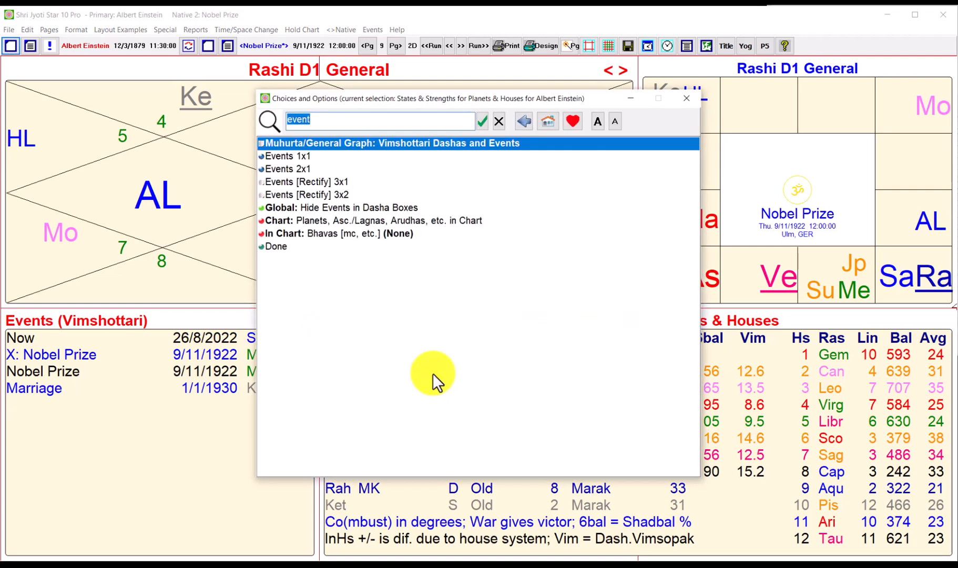
click(501, 123)
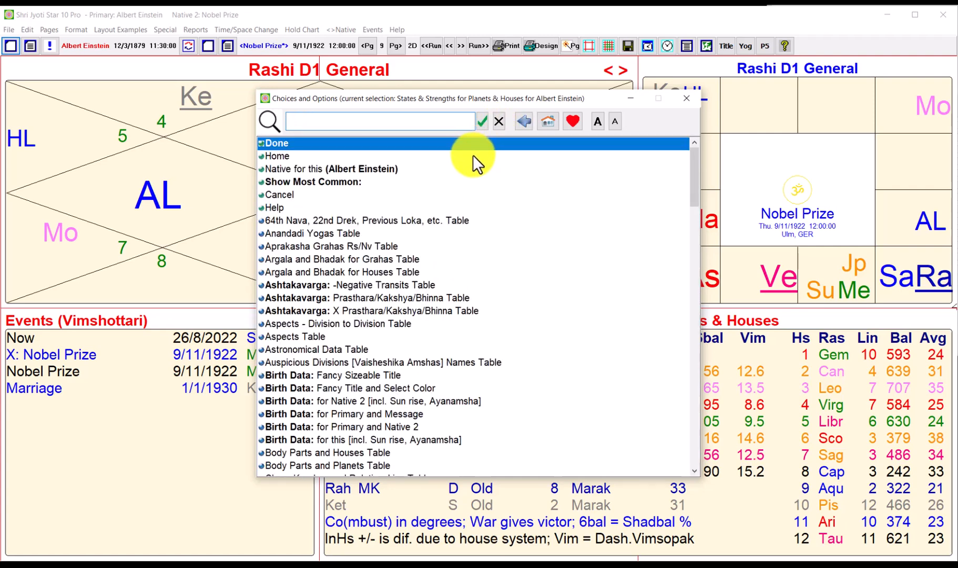
text(vi)
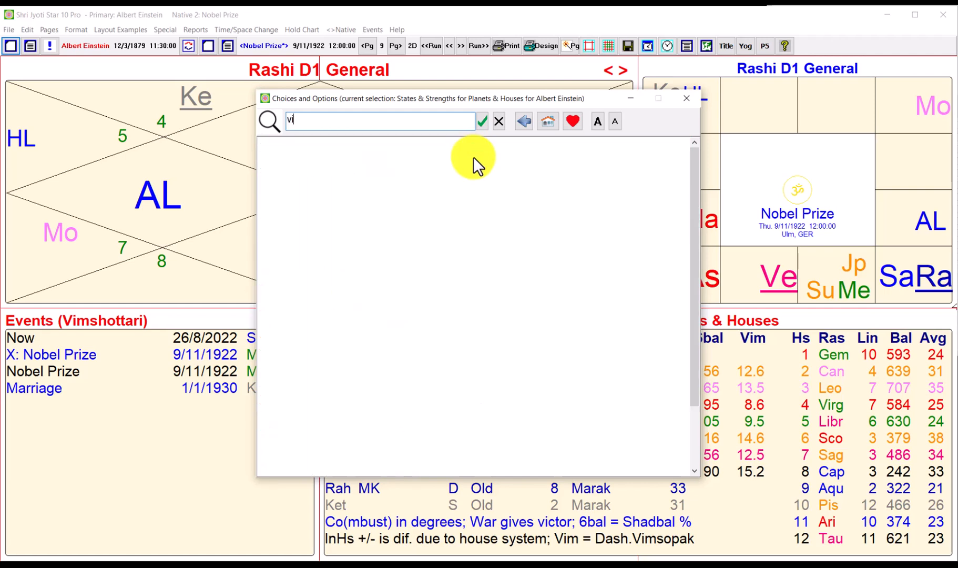
text(ms)
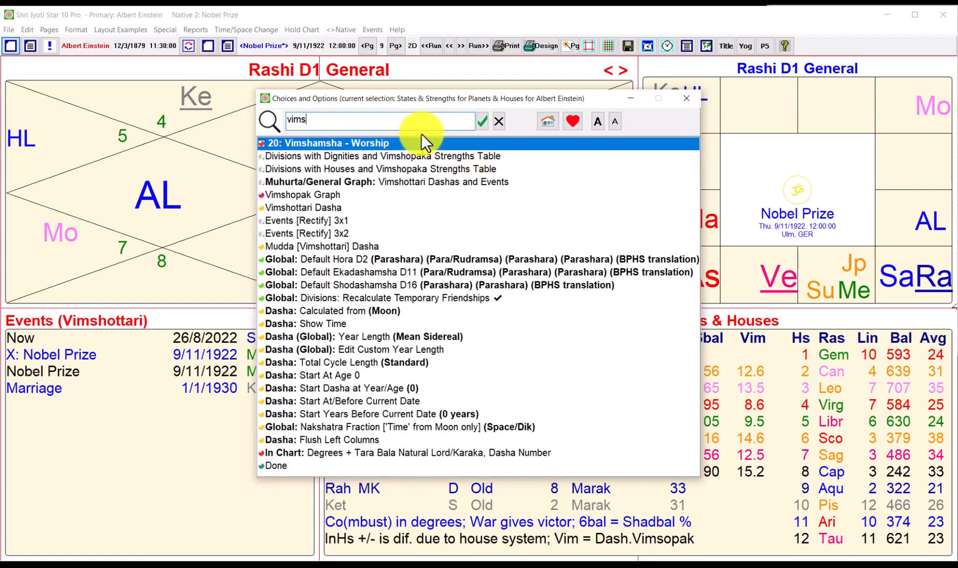
click(300, 207)
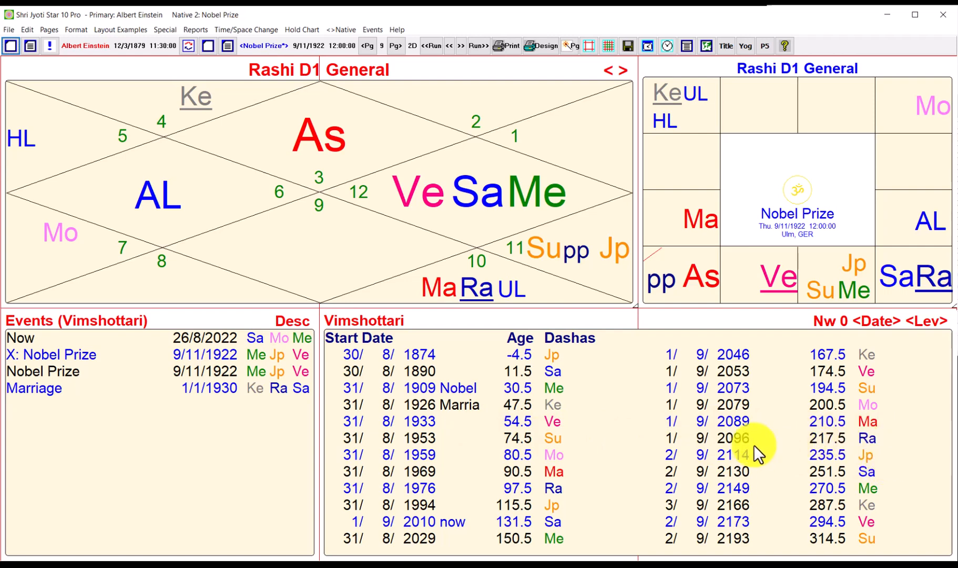
Reduce the width of the Vimshottari dasha table by 1
click(631, 426)
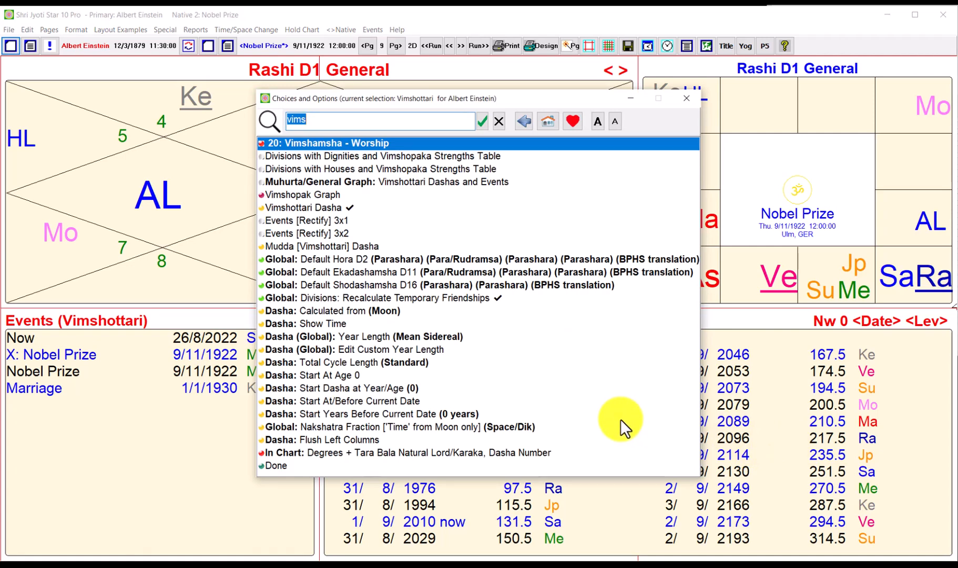
text(+1)
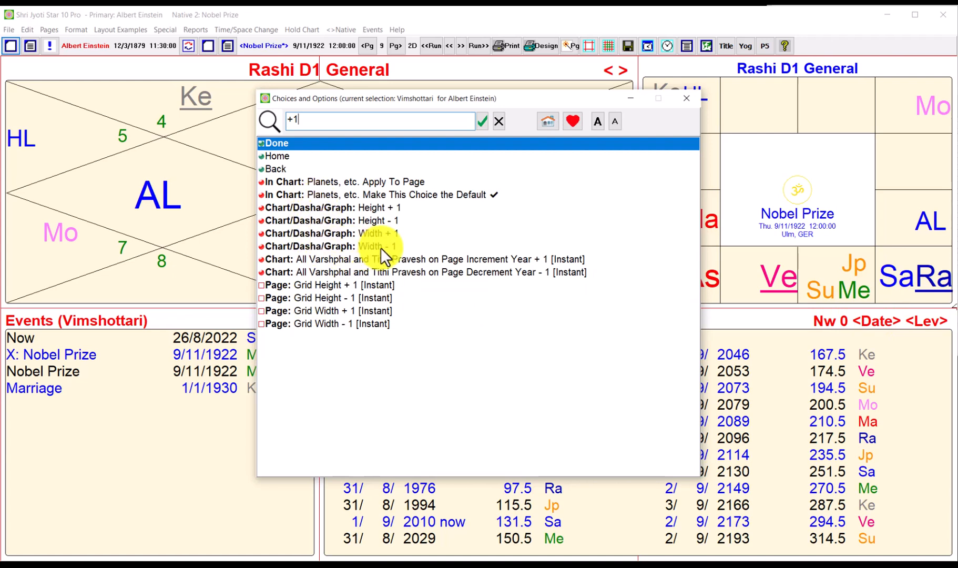
key(ctrl+a)
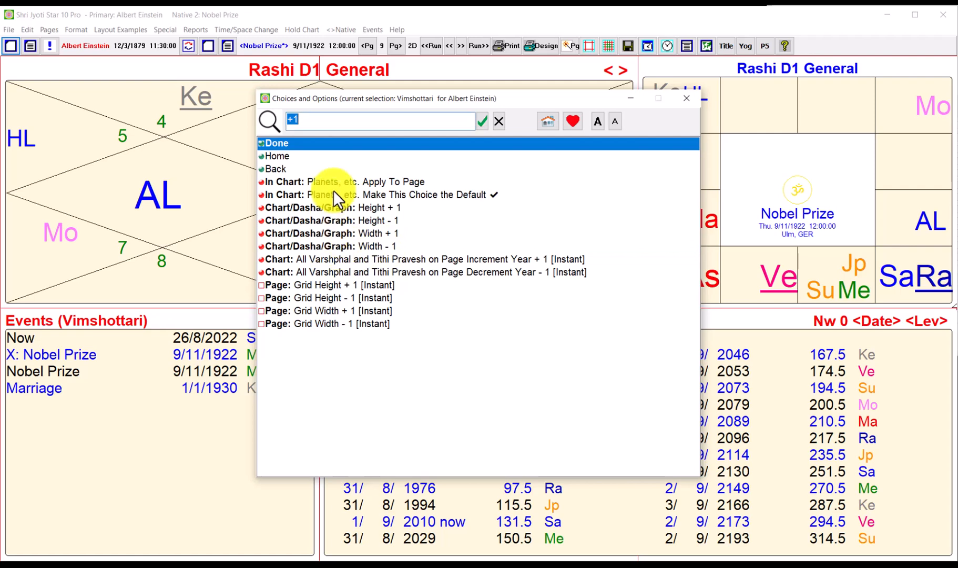
click(276, 142)
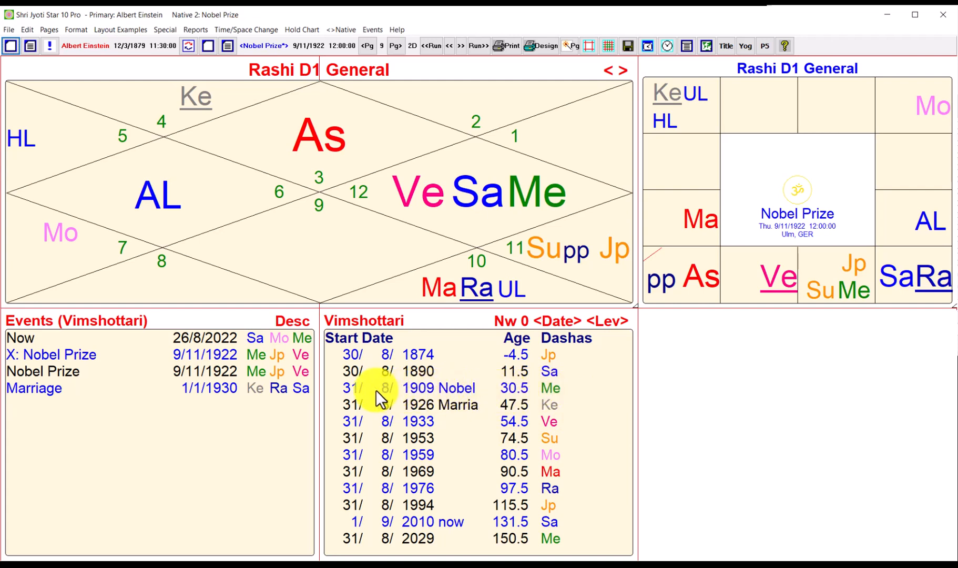
Expand the Vimshottari table to three dasha levels, starting from the 1909 period and its 15/9/1921 subperiod containing the Nobel event
scroll(349, 389, down, 1)
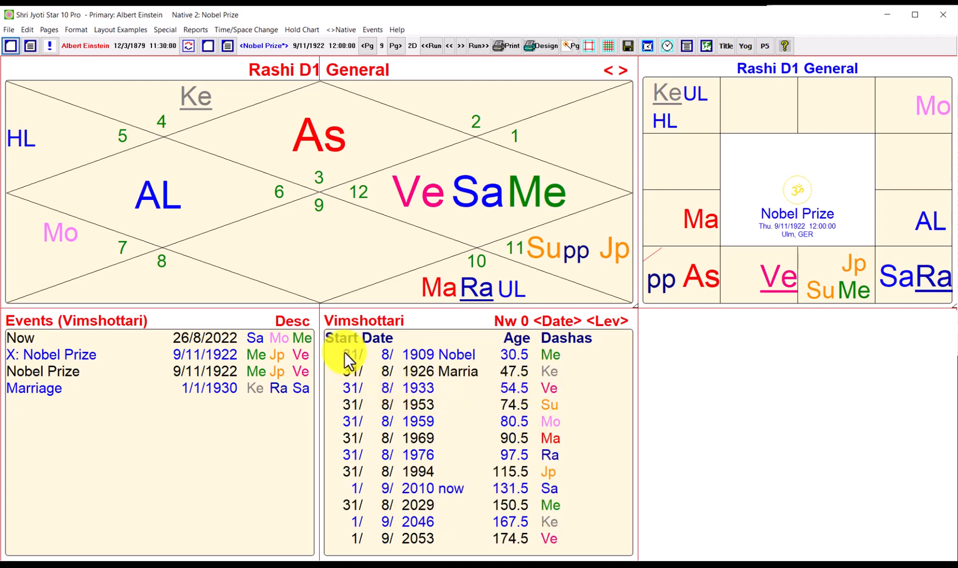
click(623, 319)
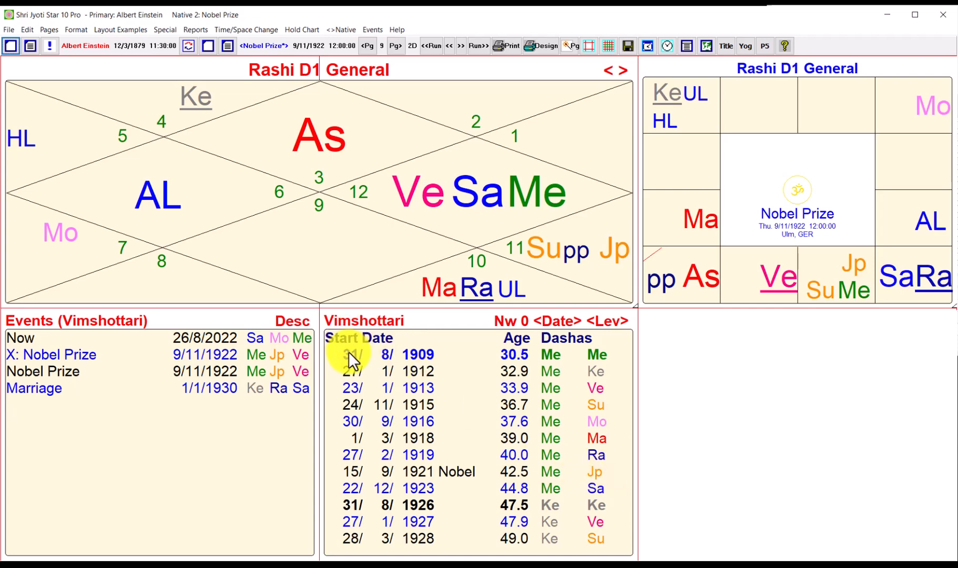
click(349, 471)
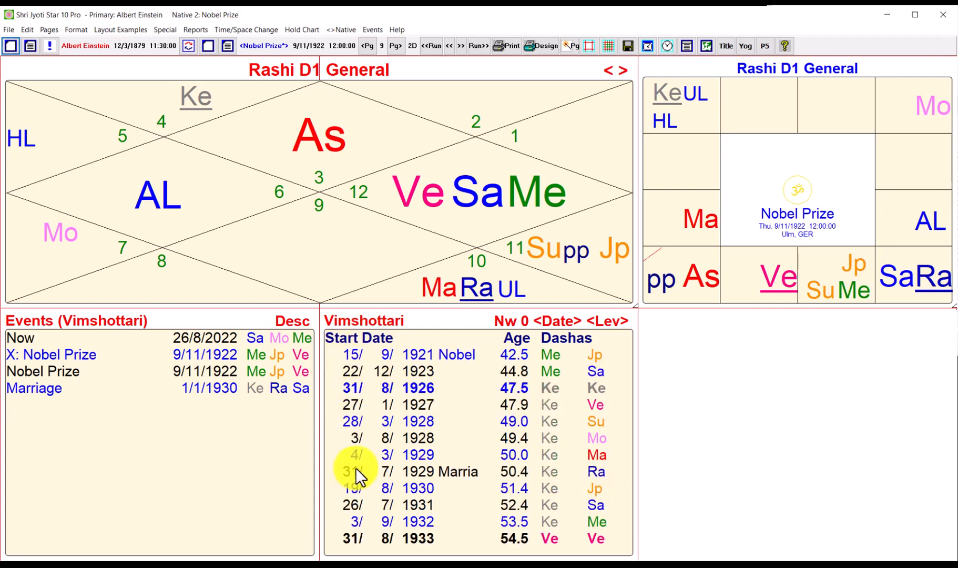
click(621, 321)
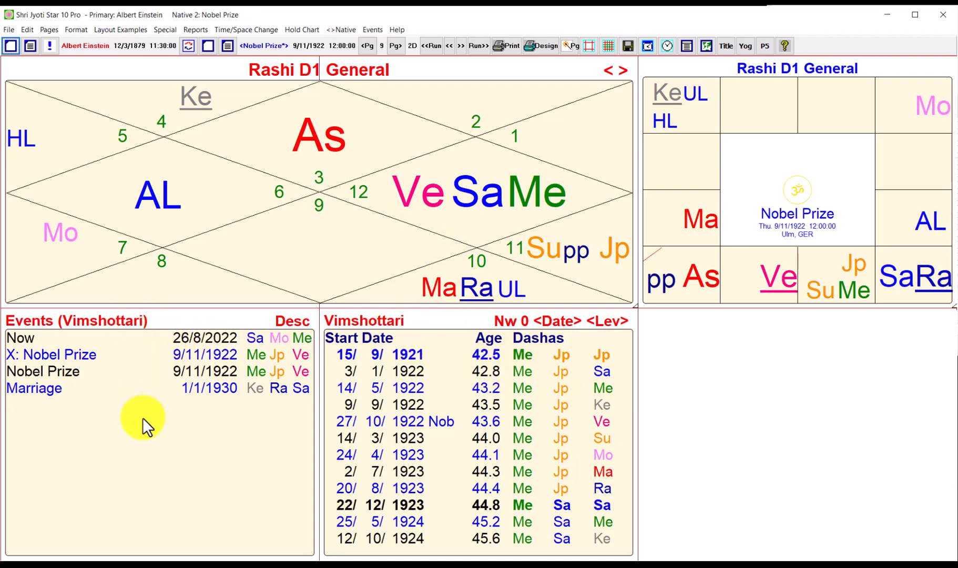
Change the Vimshottari dasha table to the conditional Shodsottari Dasha
click(485, 389)
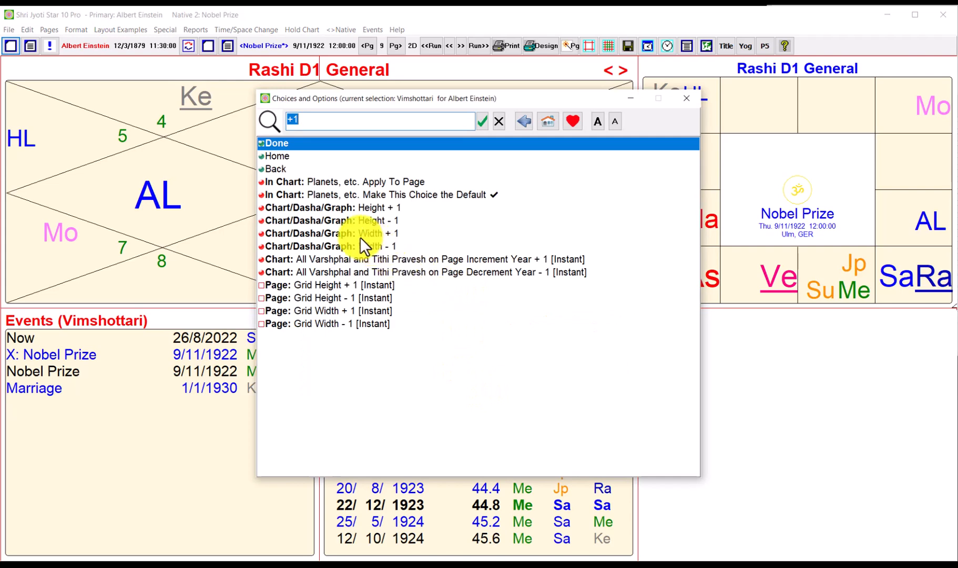
click(499, 121)
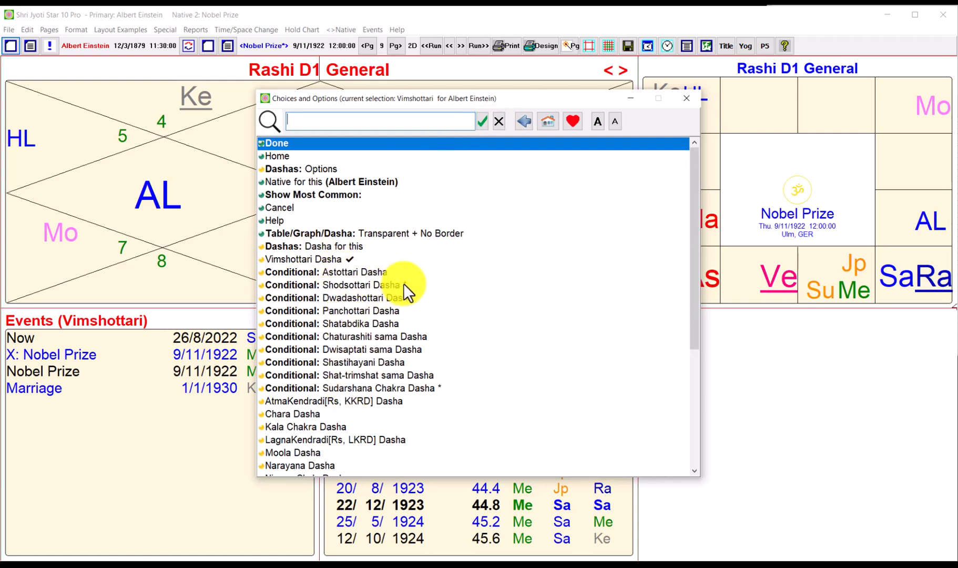
click(372, 284)
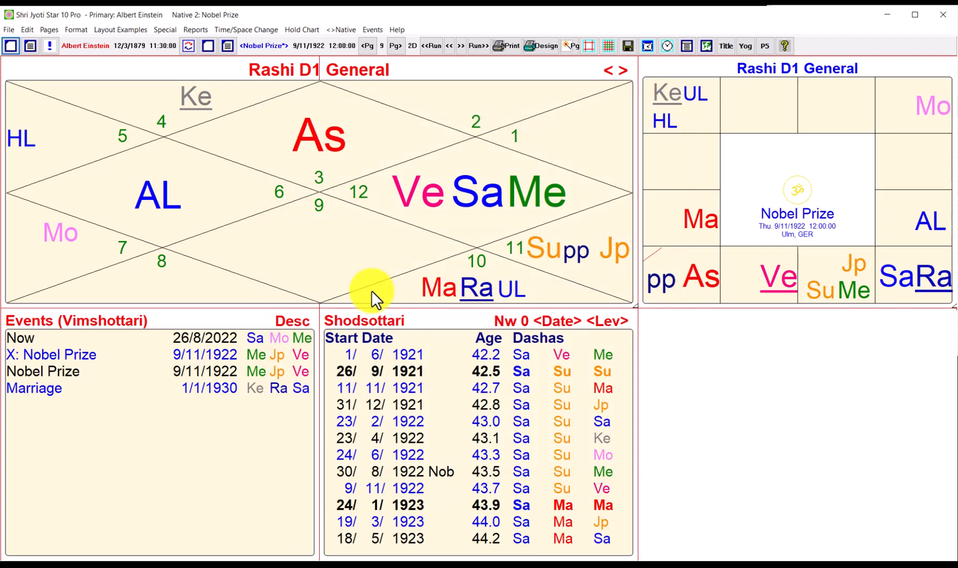
Set the Events table to use the conditional Shodsottari Dasha
click(138, 419)
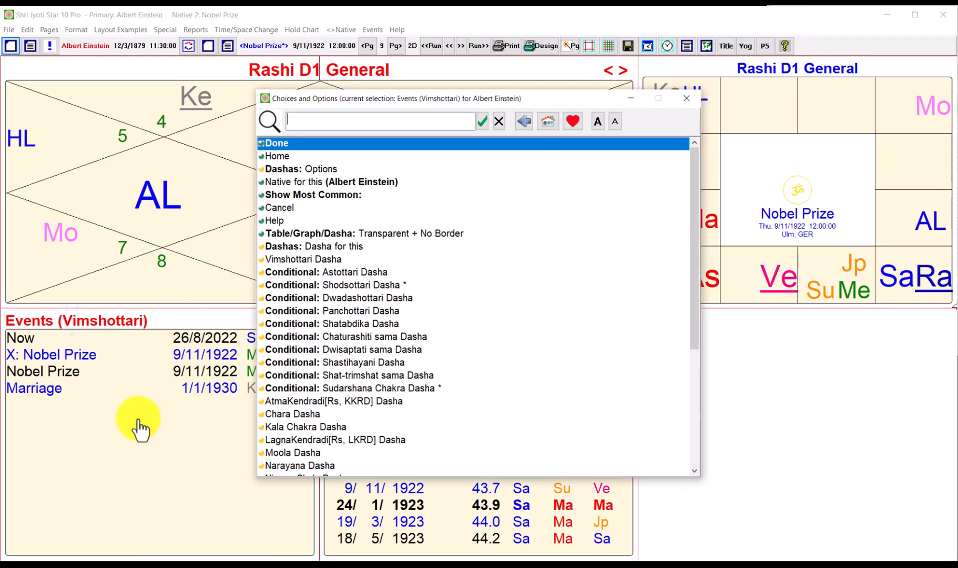
click(299, 246)
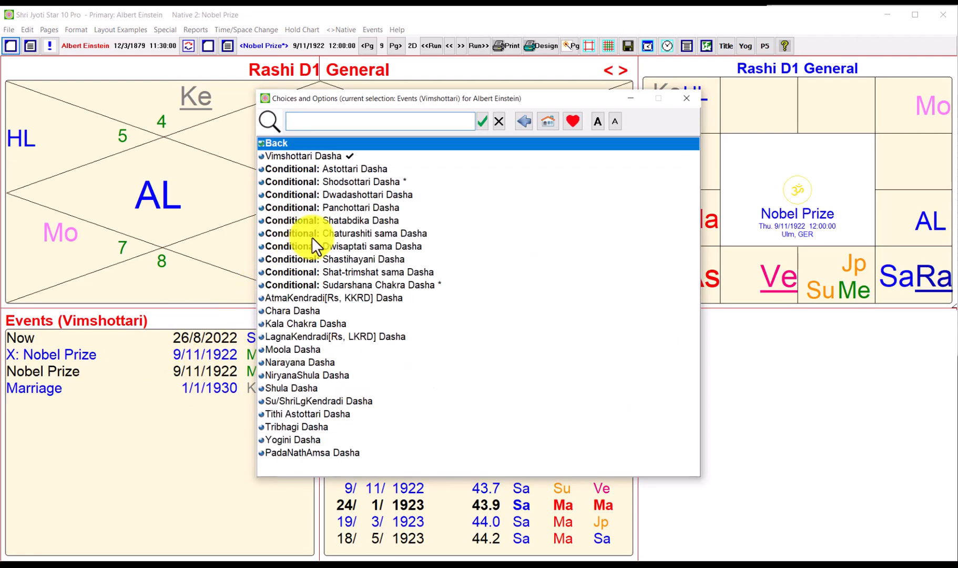
click(341, 182)
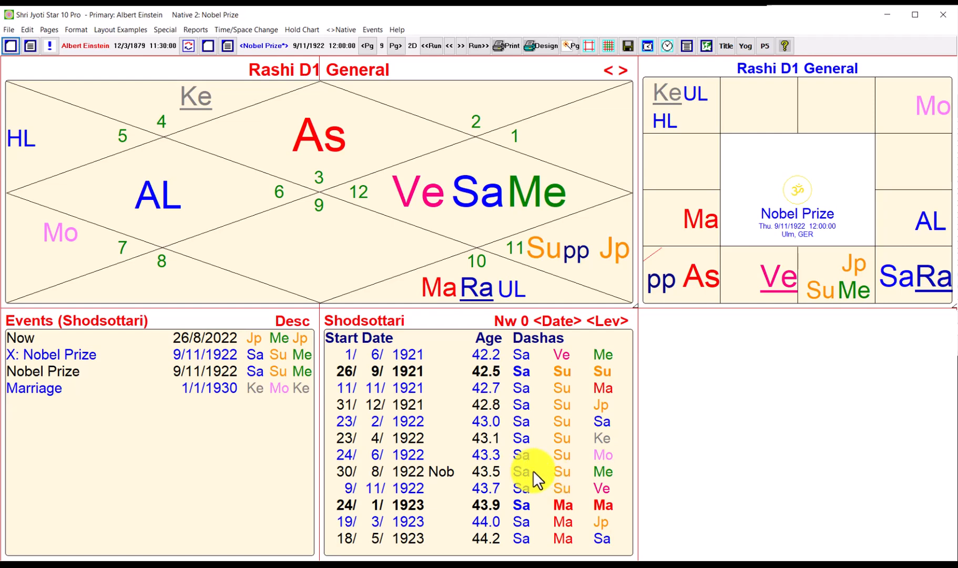
Replace the Events table with the Muhurta/General Graph of Vimshottari Dashas and Events
click(135, 409)
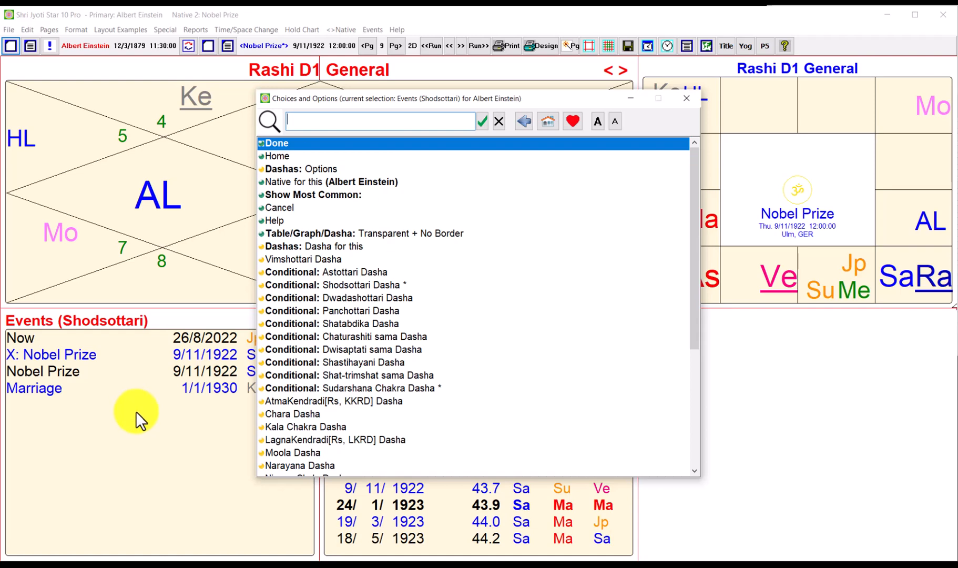
text(muh)
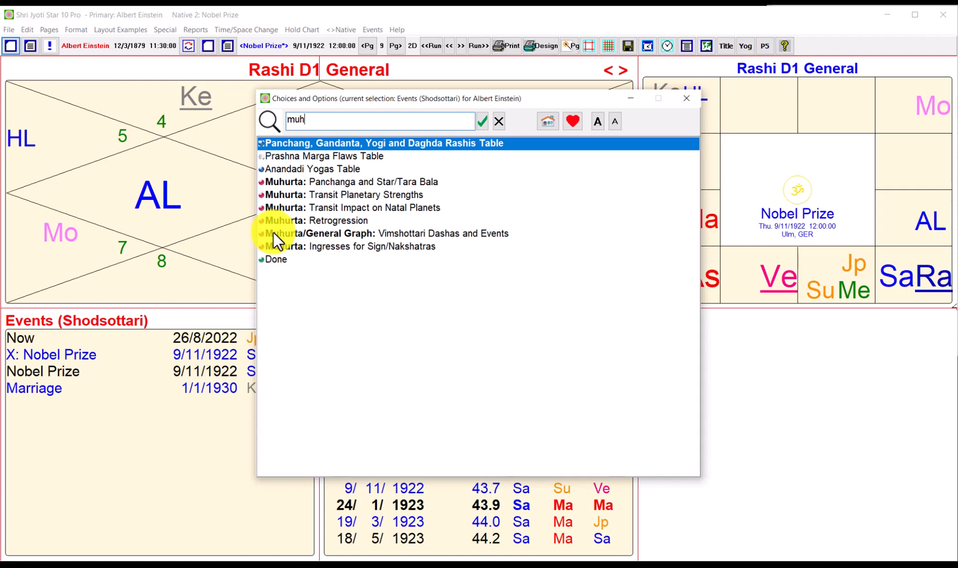
double_click(332, 233)
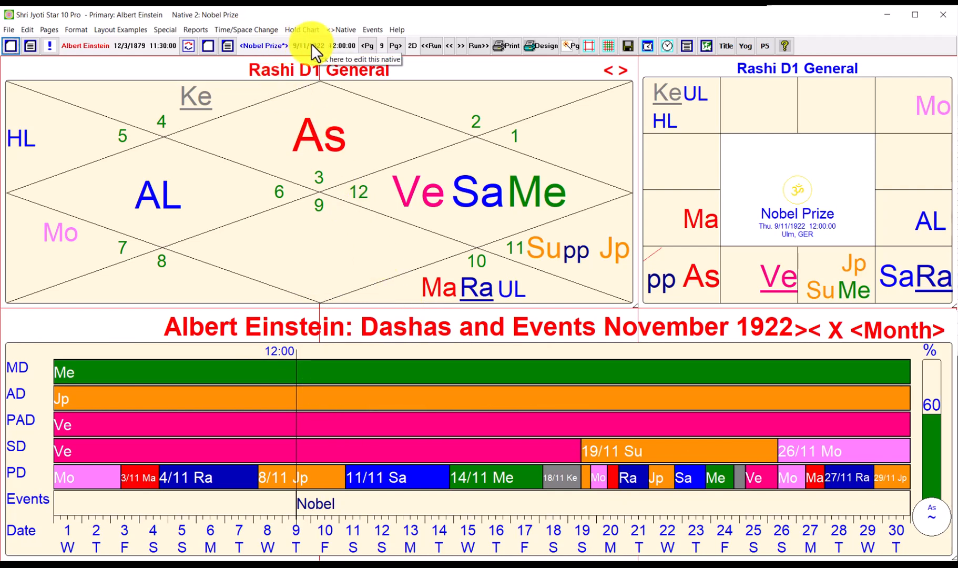
Load the saved Marriage event as Native 2 and move the graph's time line forward to about 9/1/1930
click(368, 29)
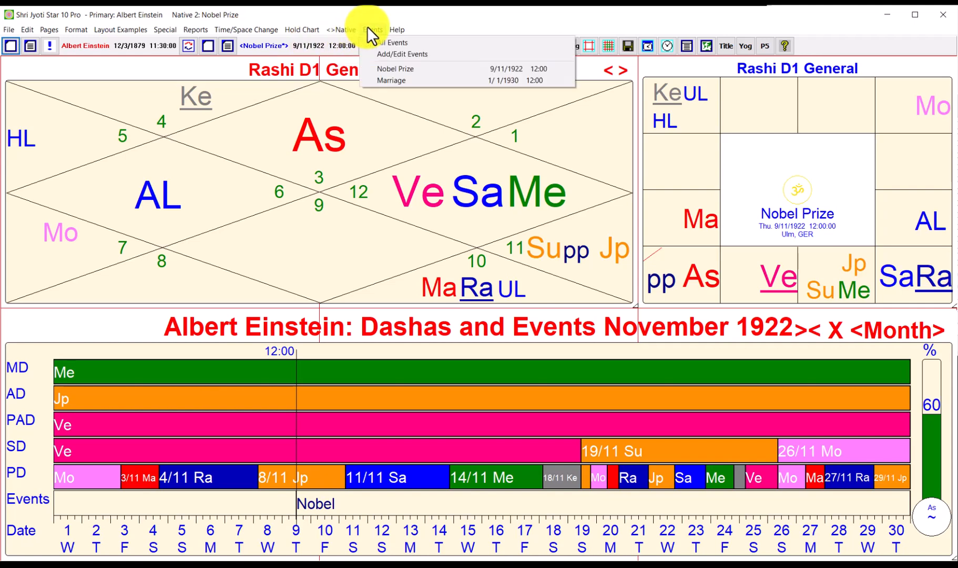
click(388, 81)
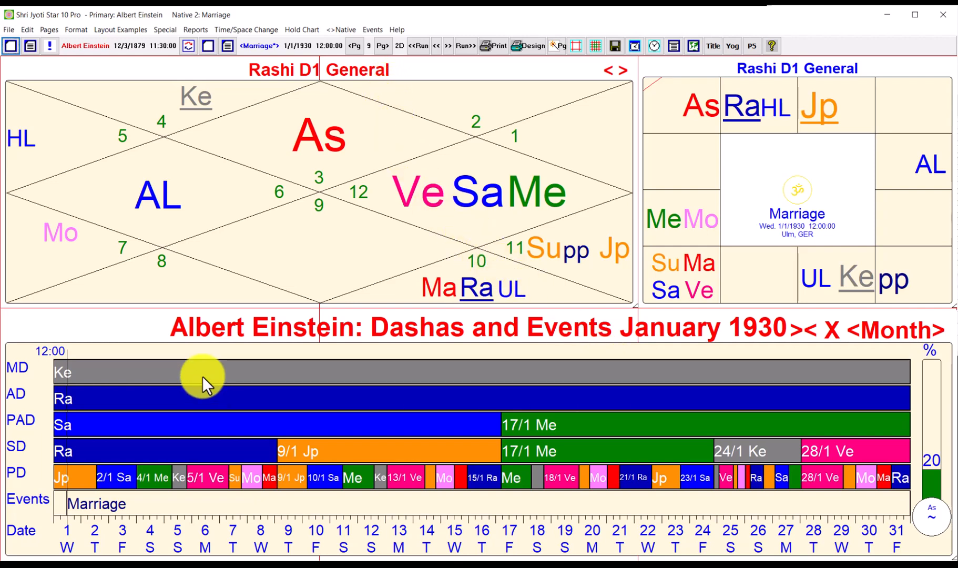
drag(66, 357, 301, 362)
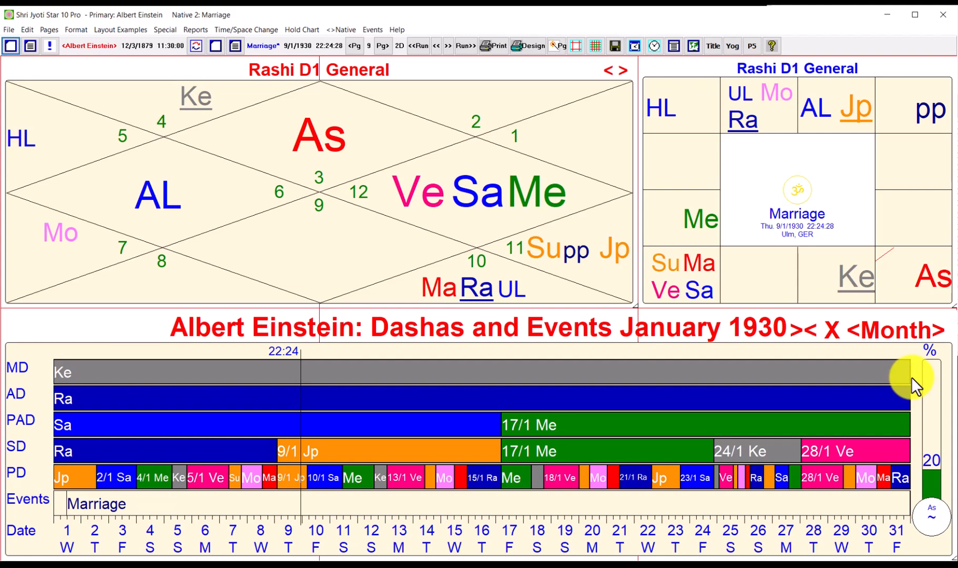
Widen the dashas and events graph's time span from a month through year and decade to 100 years
click(935, 330)
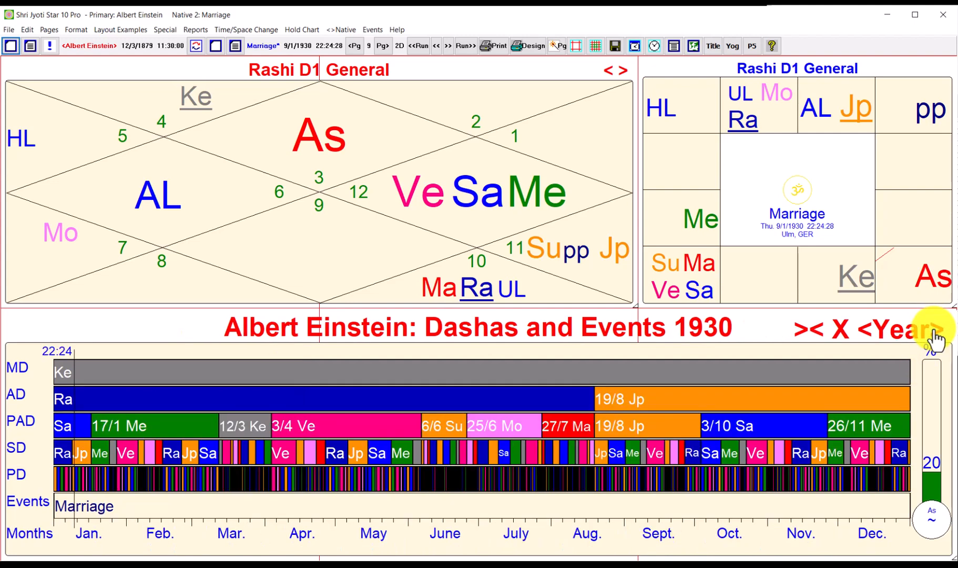
click(935, 331)
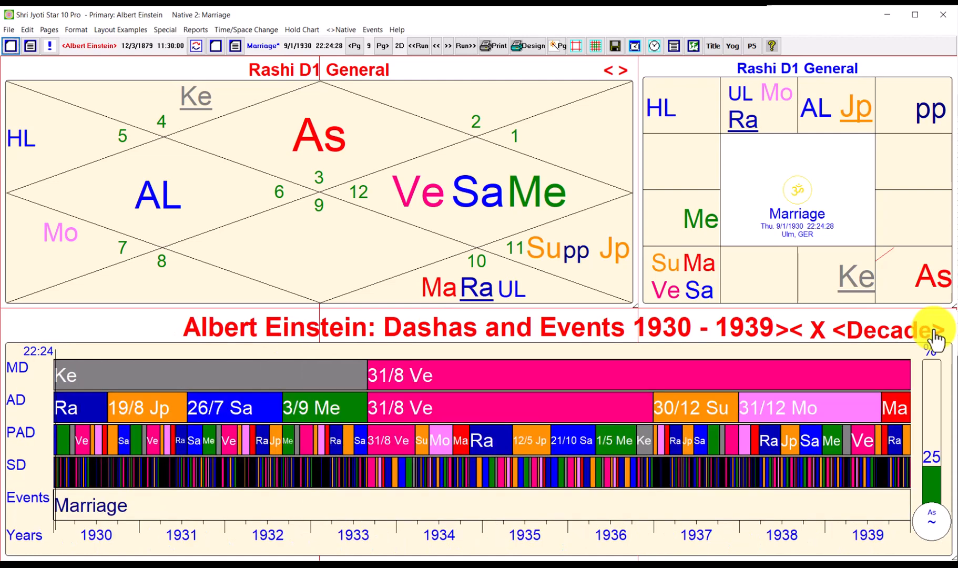
click(935, 332)
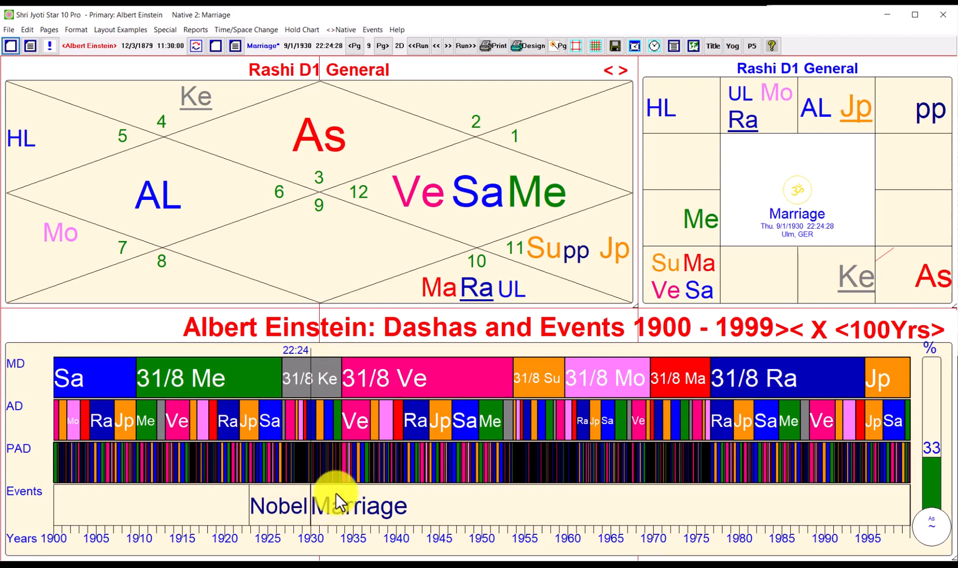
Move the graph's time line and snap it to the Nobel event on 9/11/1922, and to the dasha change on 22/12/1923
drag(309, 373, 249, 379)
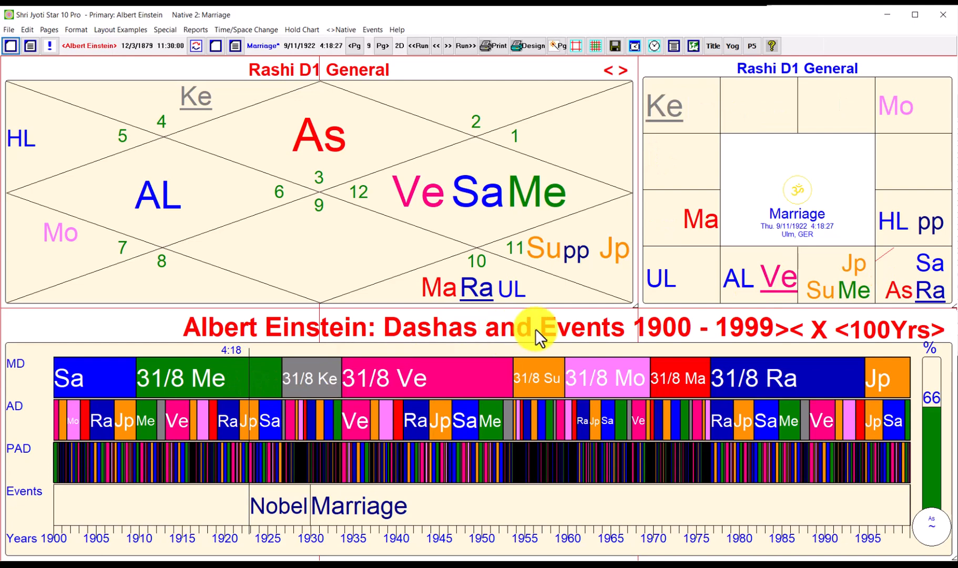
click(790, 331)
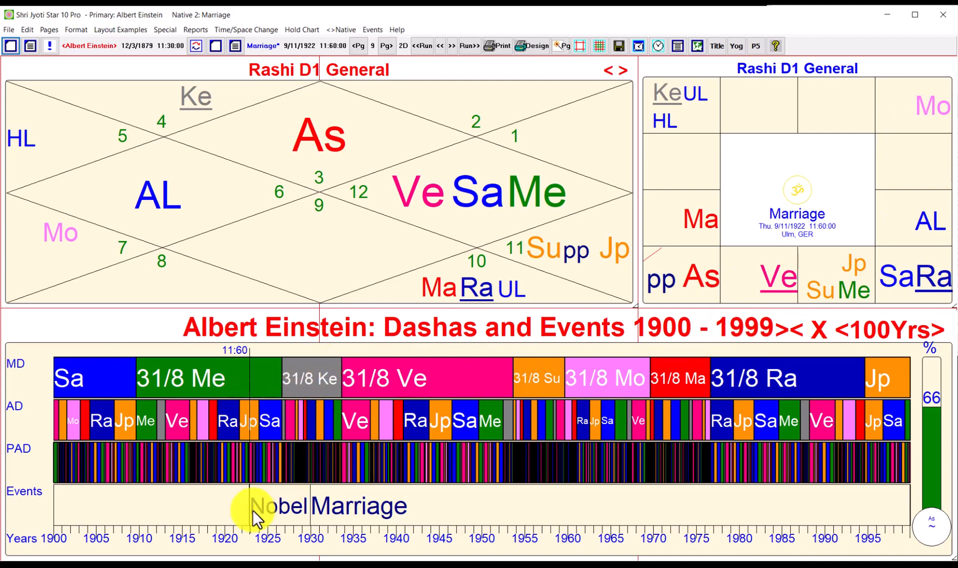
click(249, 386)
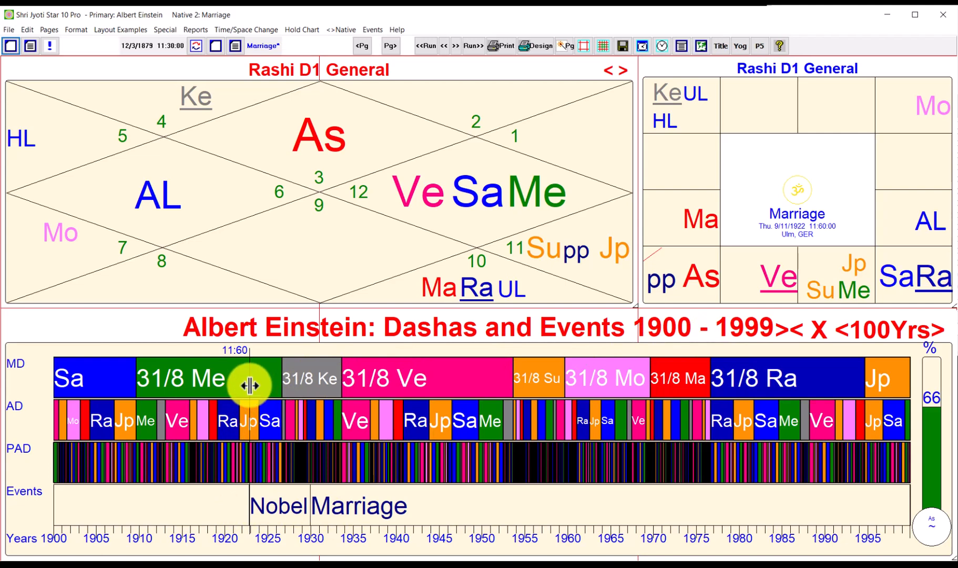
drag(251, 385, 257, 382)
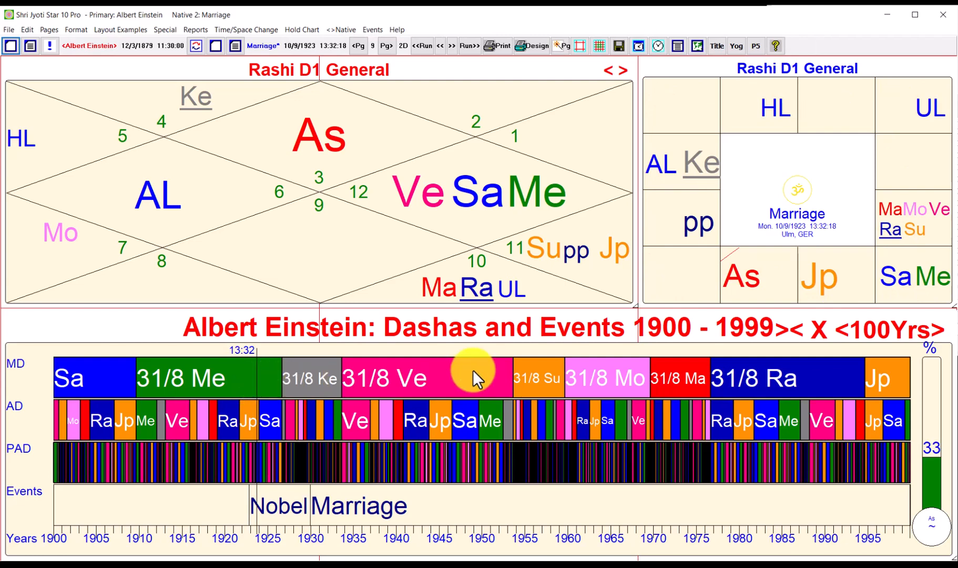
click(787, 327)
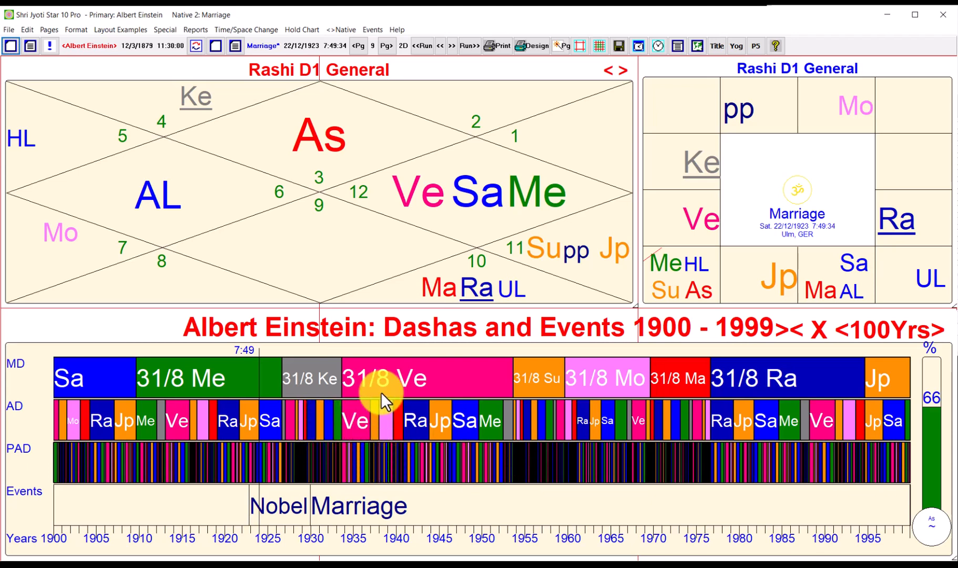
Narrow the dashas and events graph's time span through decade and year to the month of December 1923
click(845, 328)
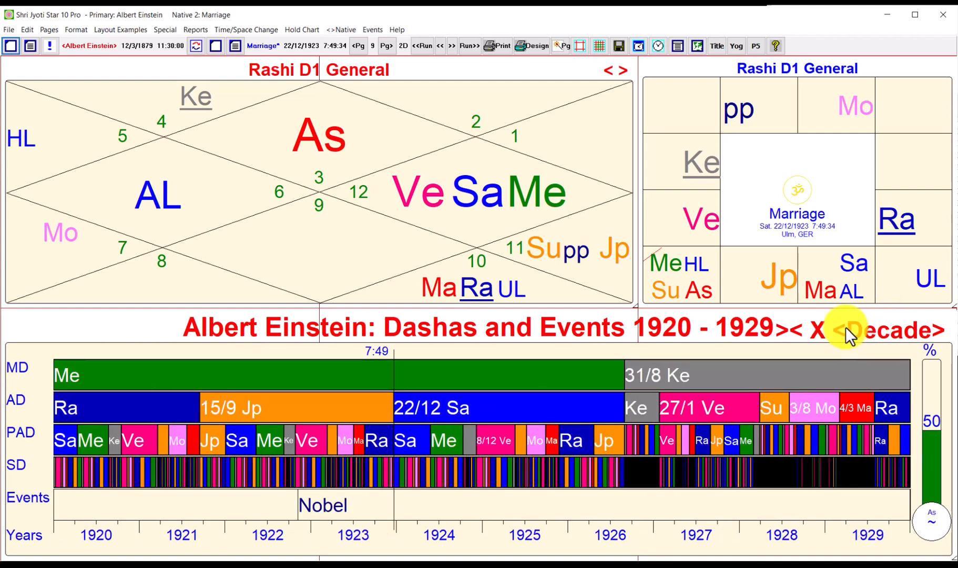
click(845, 328)
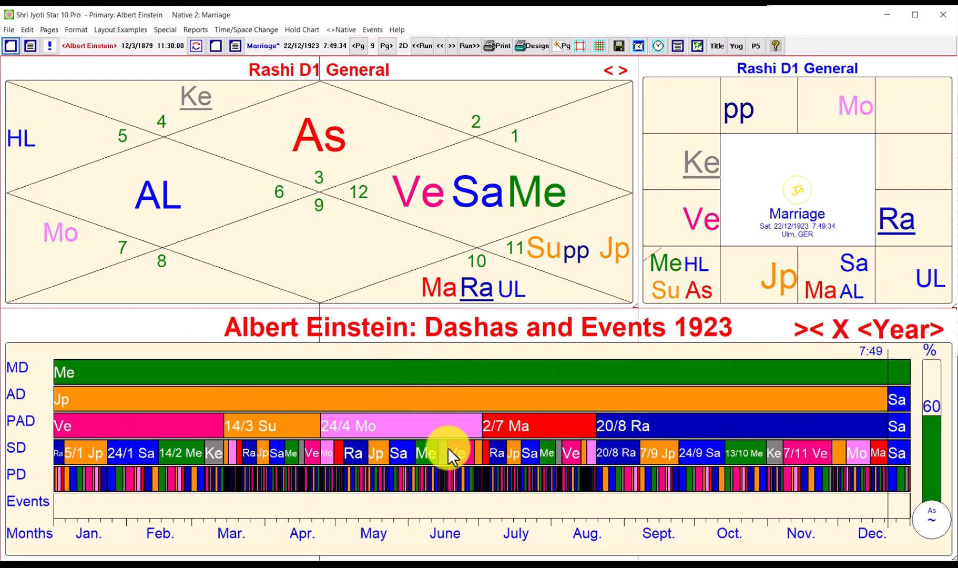
click(872, 328)
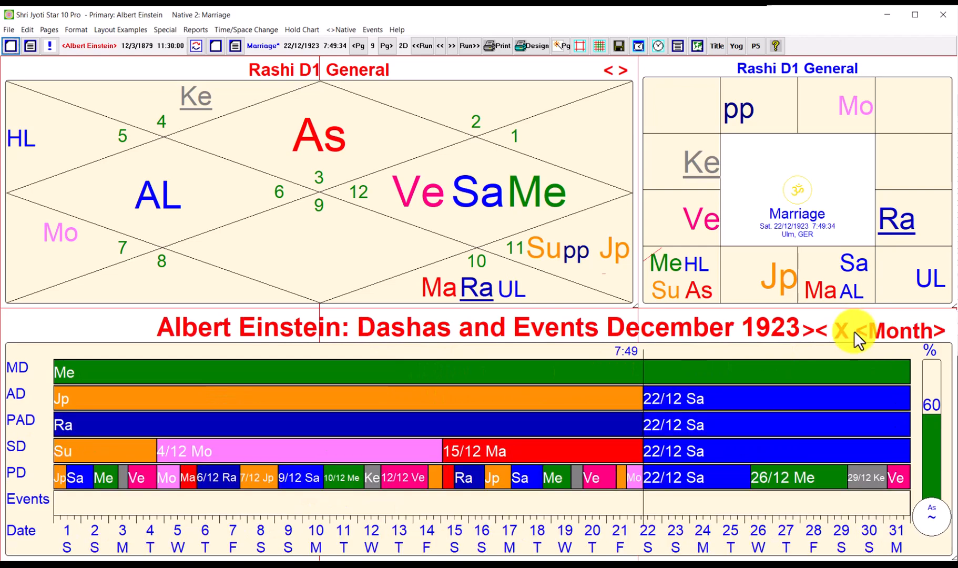